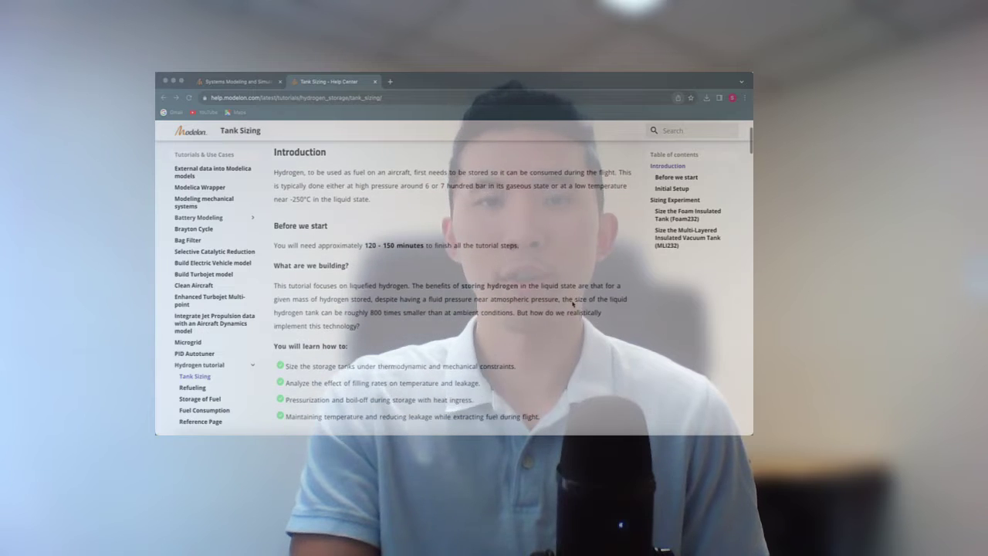
Scroll the Tank Sizing help page down past the learning goals to Initial Setup
scroll(573, 304, down, 3)
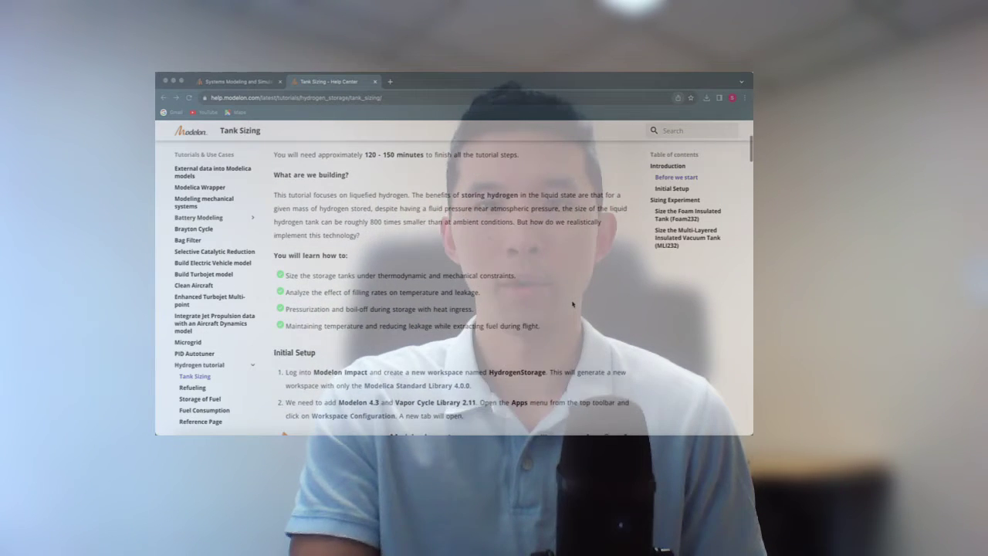
scroll(573, 305, down, 4)
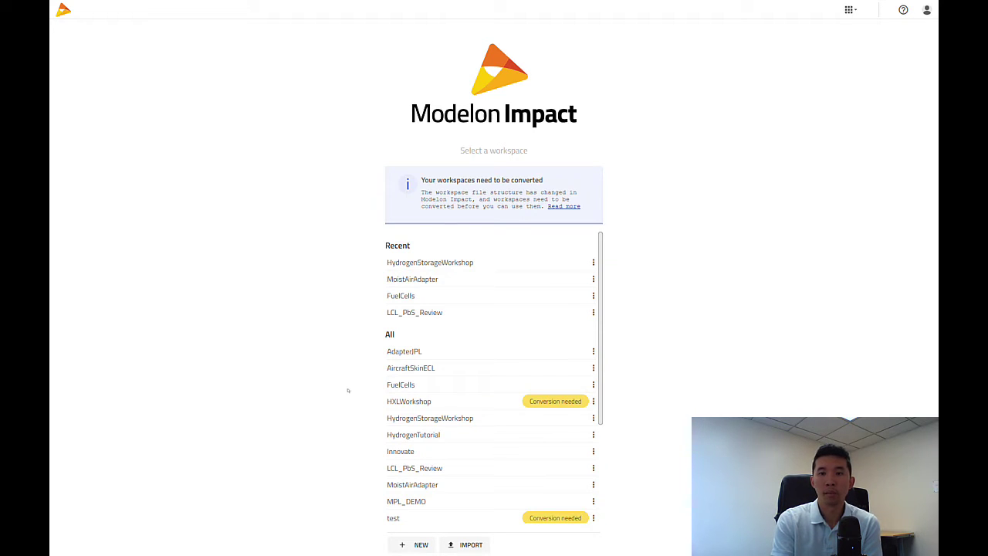
Load the HydrogenStorageWorkshop workspace from Recent and expand its projects and libraries sidebar
click(442, 266)
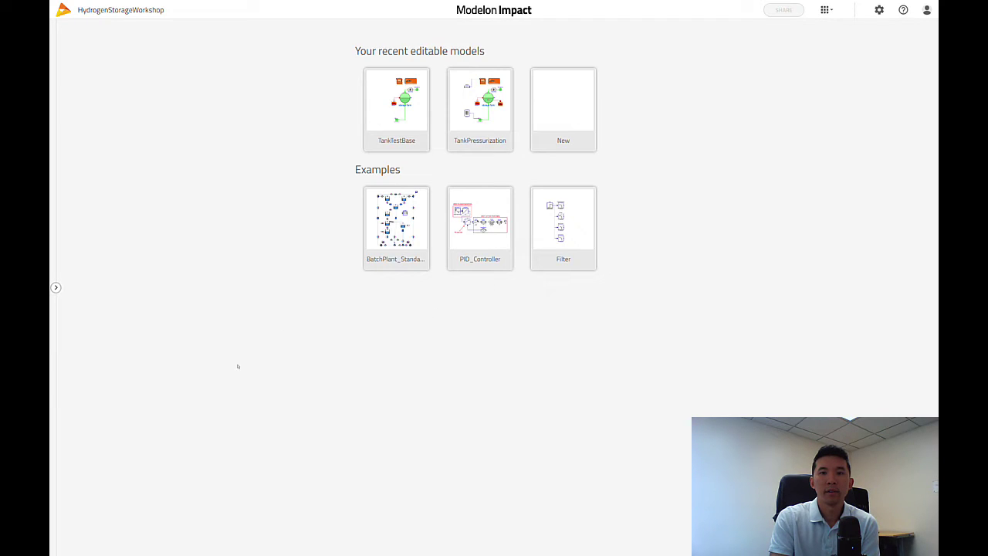
click(55, 287)
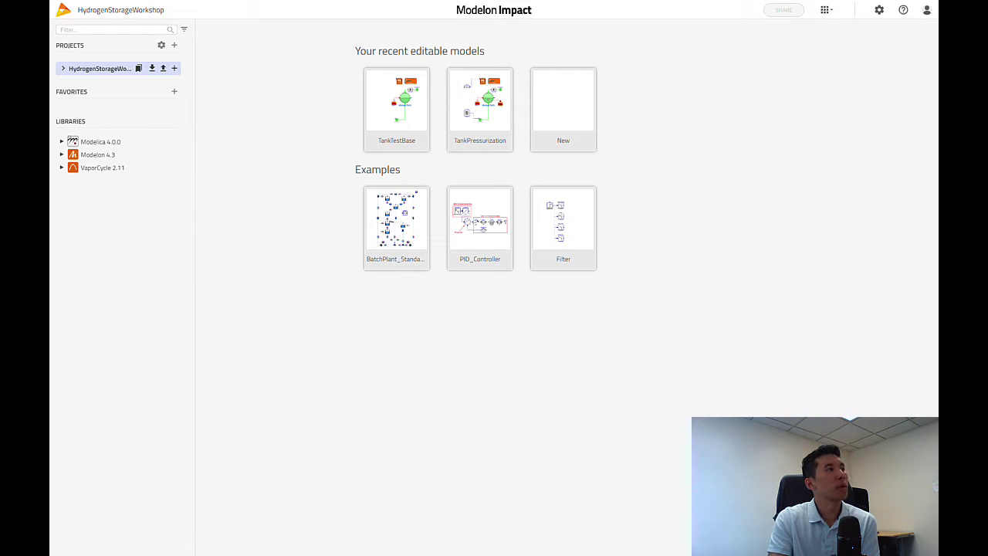
Expand VaporCycle 2.11 > Experiments > CryogenicH2 and select TankFillingVerticalCylinder
mouse_move(195, 287)
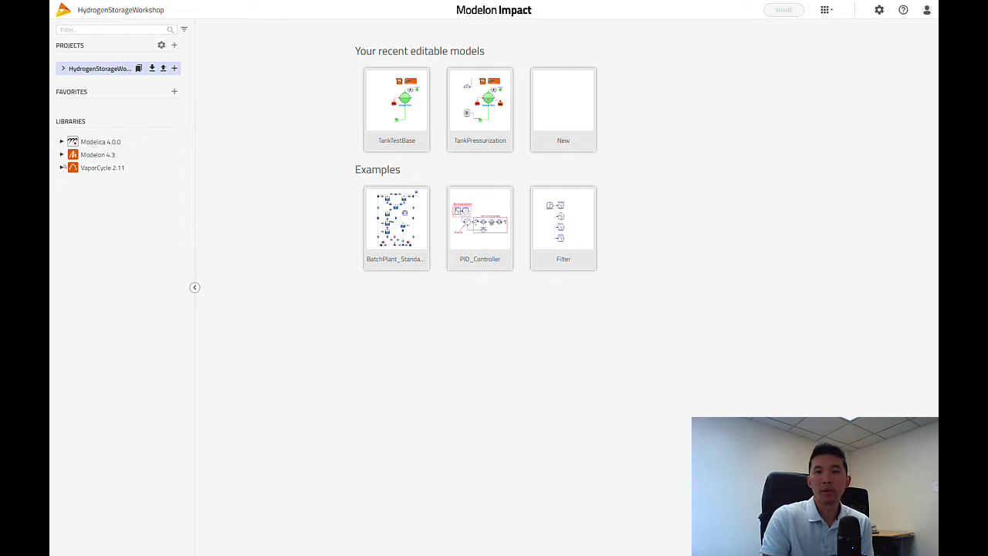
click(62, 168)
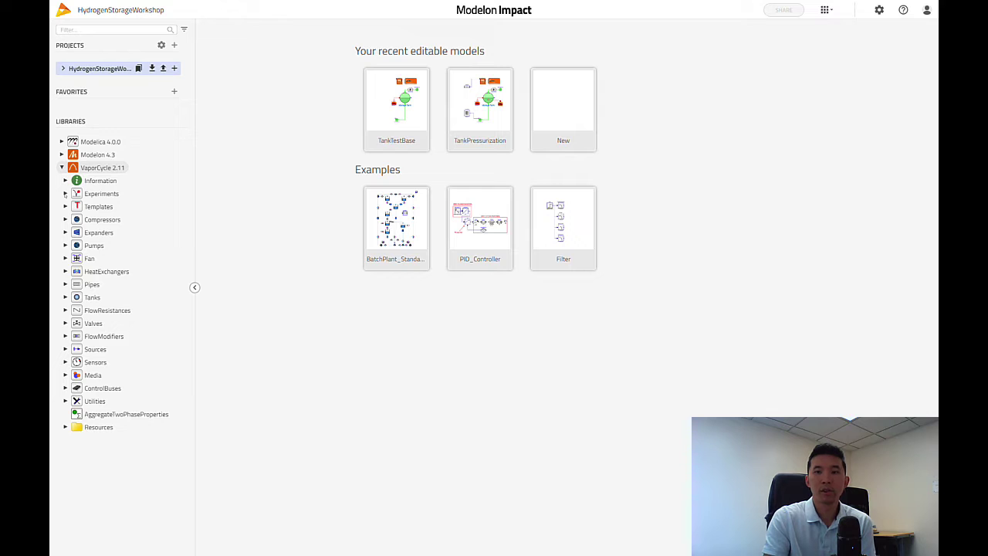
click(65, 194)
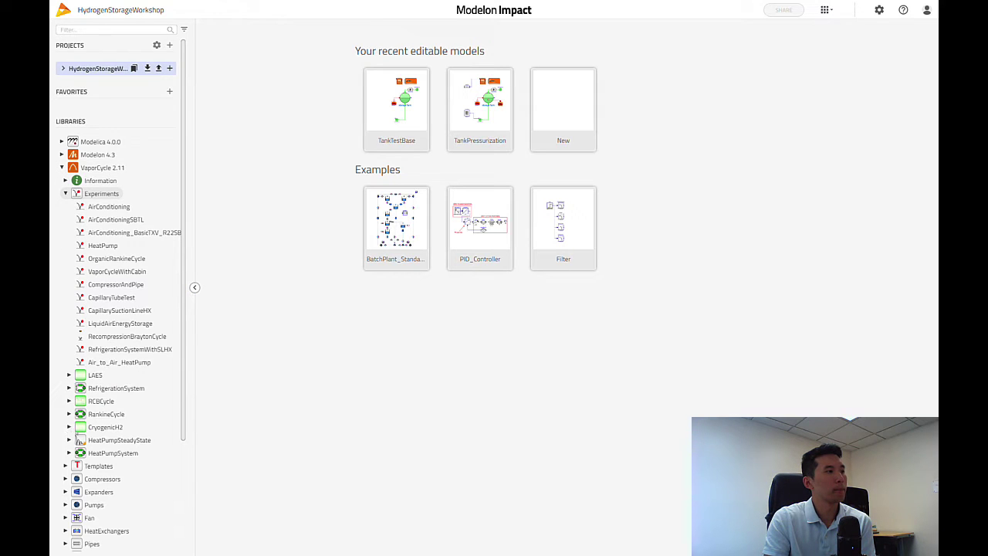
click(69, 427)
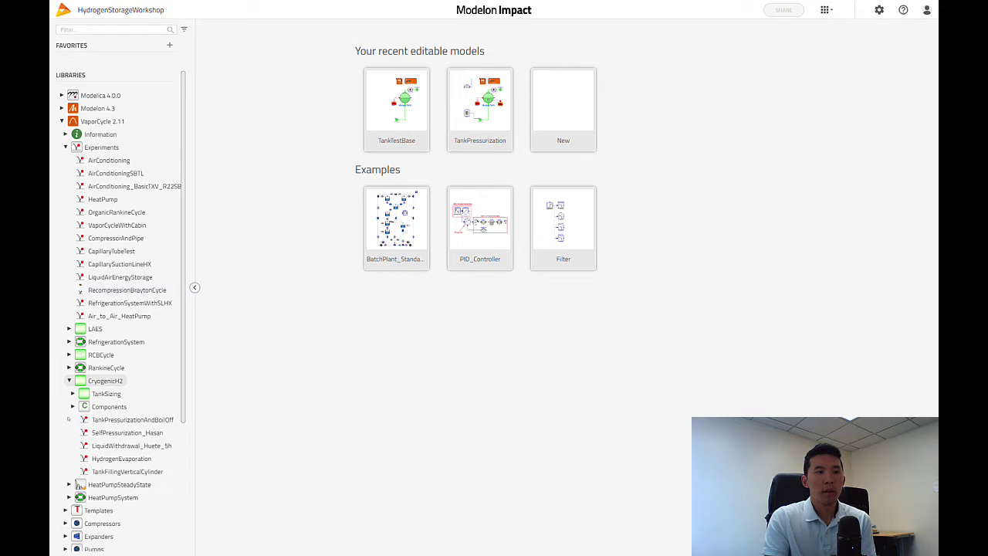
click(122, 473)
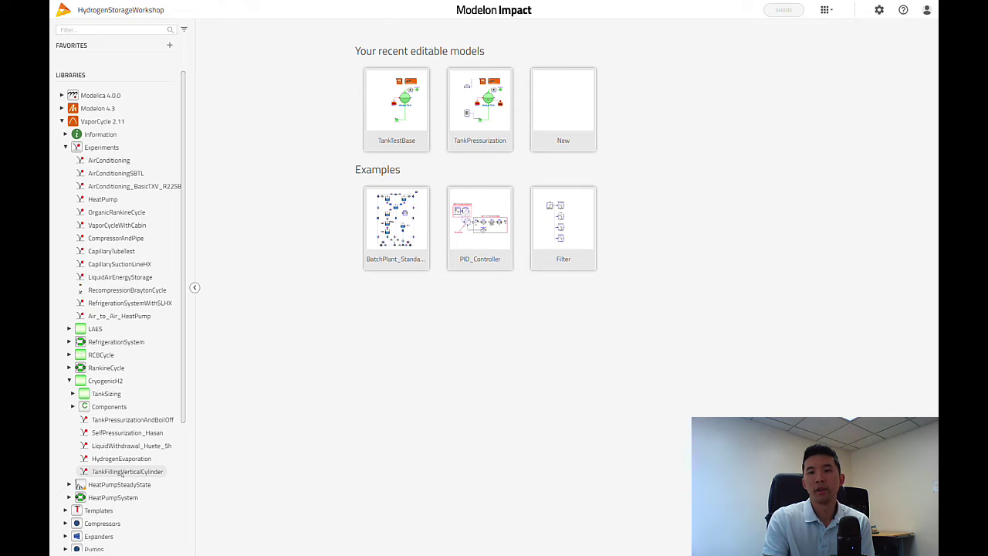
Open TankFillingVerticalCylinder, scrub its results to the fill's end, then open TankPressurizationAndBoilOff
double_click(122, 473)
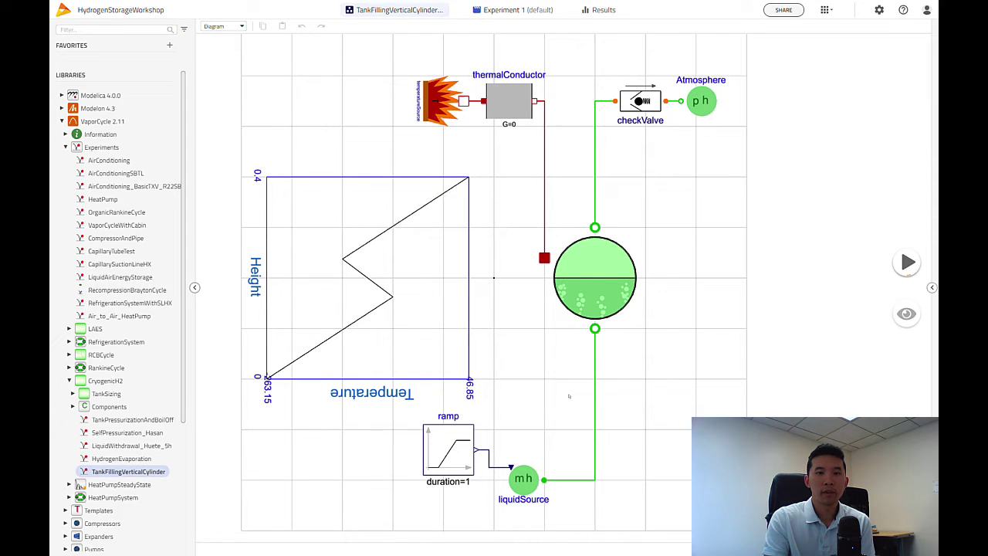
click(612, 15)
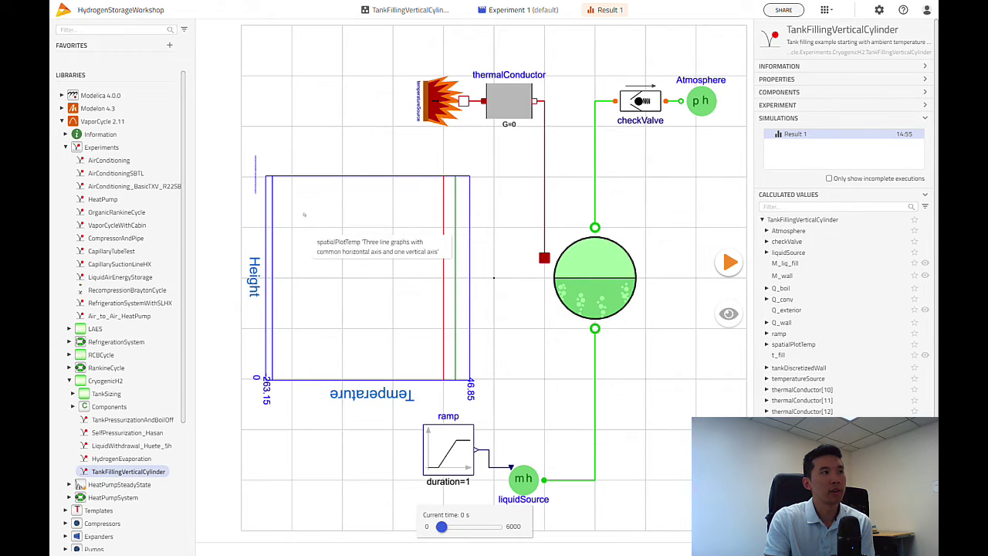
drag(441, 531, 485, 531)
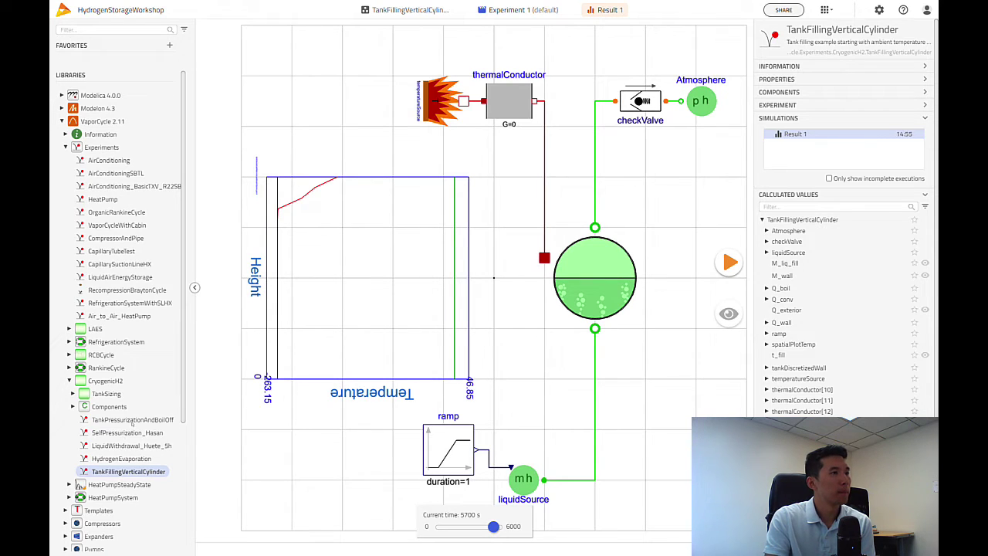
click(132, 420)
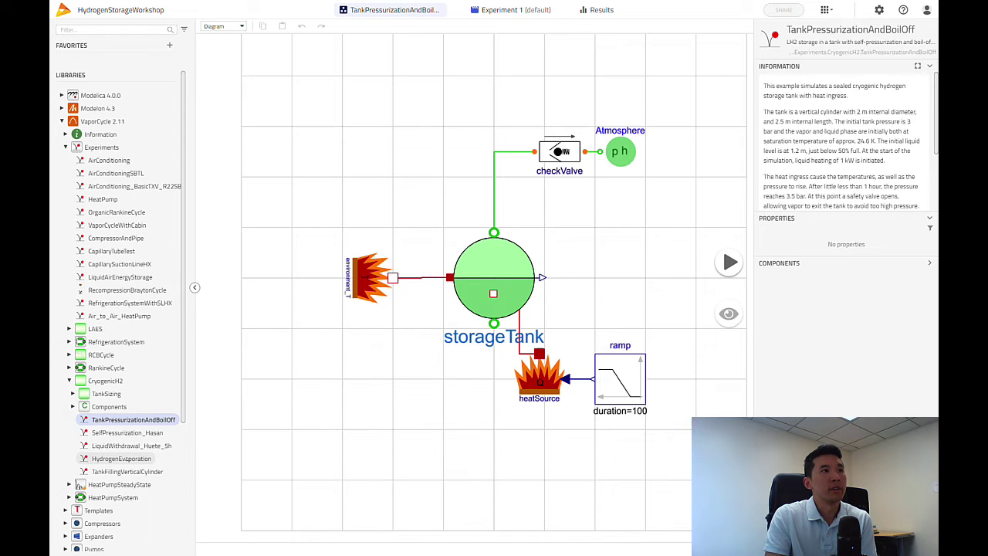
Open the HydrogenEvaporation example from the CryogenicH2 library tree
click(121, 459)
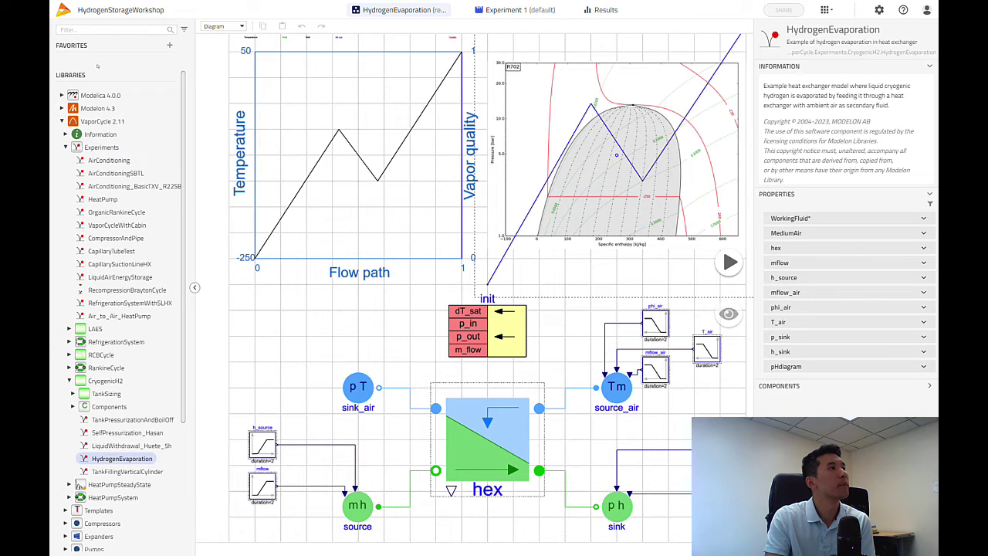
Expand HydrogenStorageWorkshop > Workspace in Projects and open the SizingFoam232 model
click(63, 69)
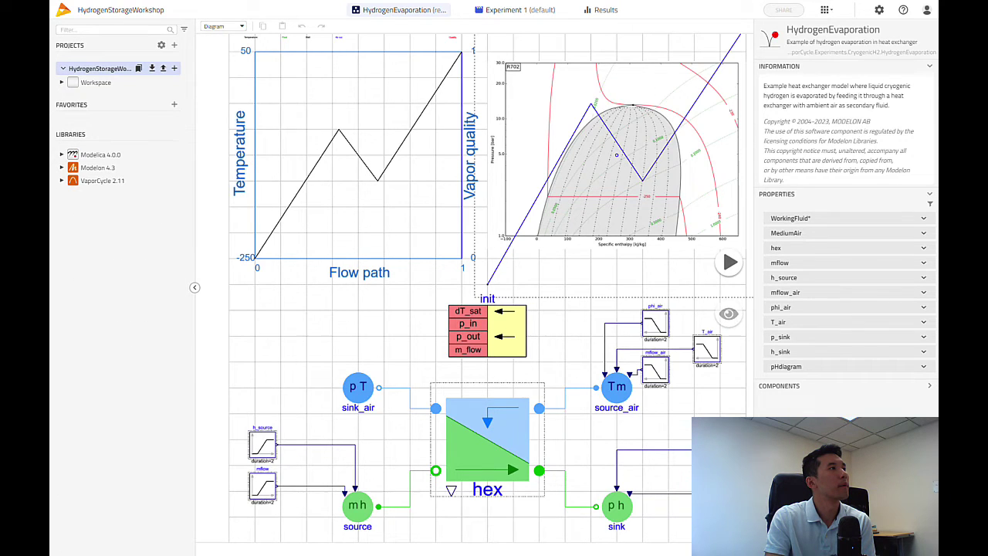
click(62, 83)
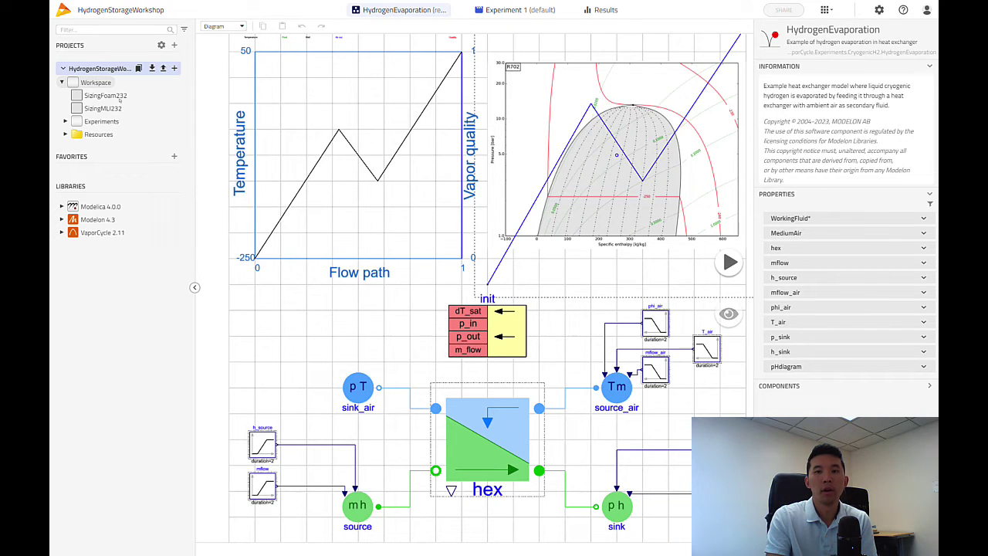
click(105, 95)
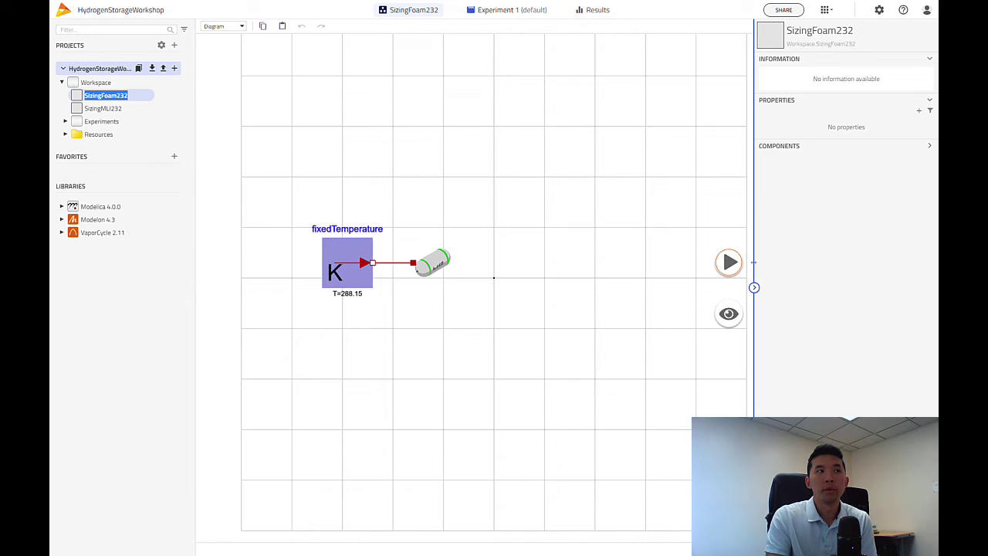
Select the dormantFoam tank and view its Tank design parameters (sf 2.2, p_max 404000 Pa)
click(435, 263)
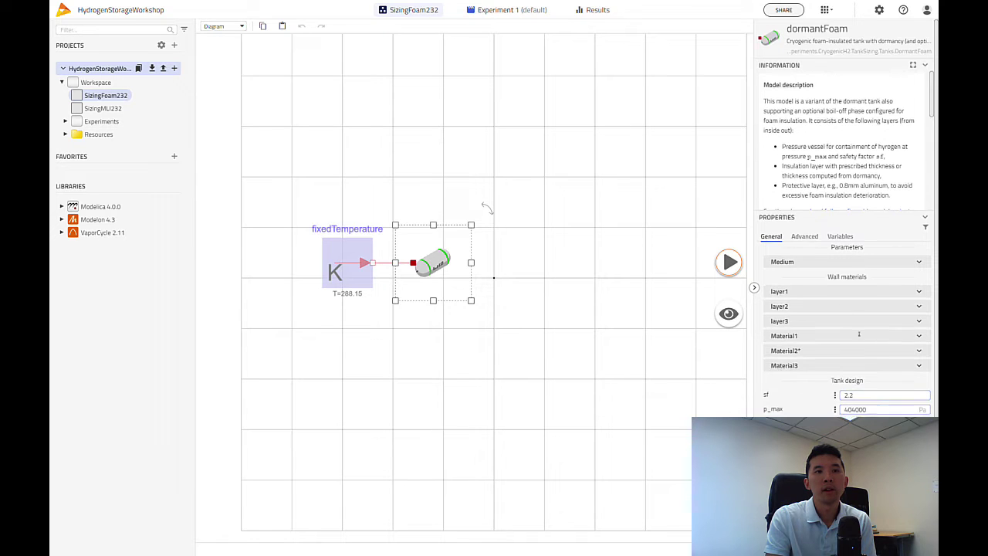
scroll(842, 303, down, 2)
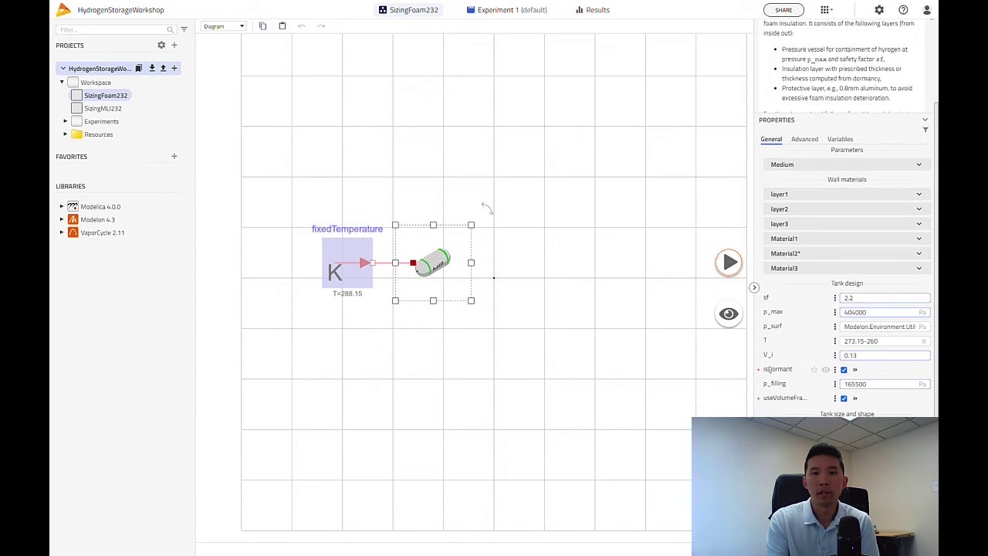
mouse_move(770, 369)
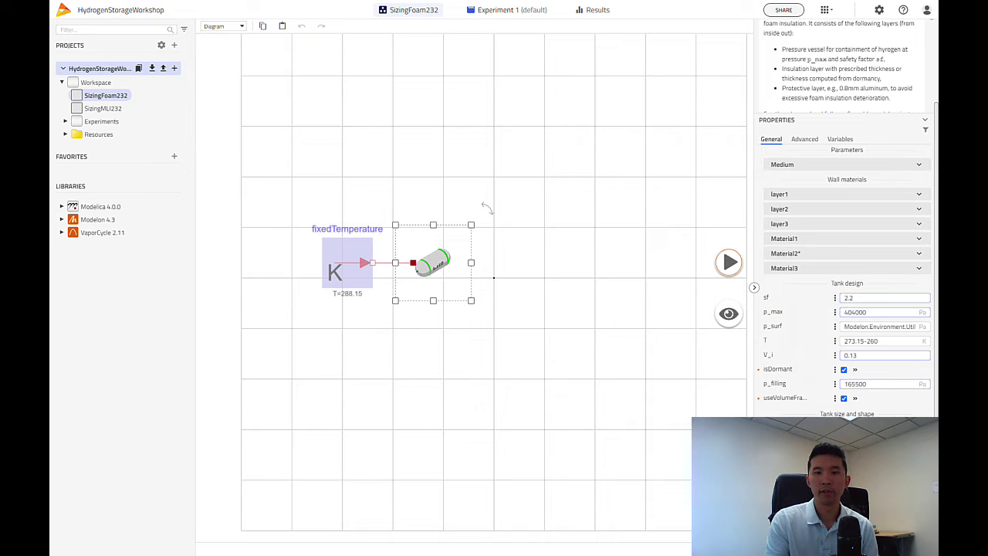
Expand Material2 PolyurethaneFoam and Material1 Aluminum in Properties and scroll to compare them
click(798, 253)
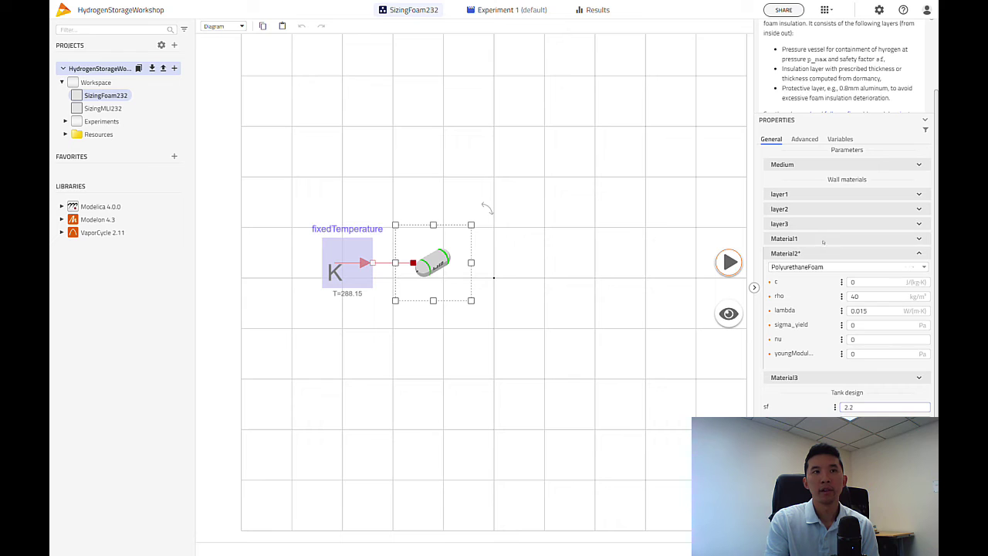
click(823, 239)
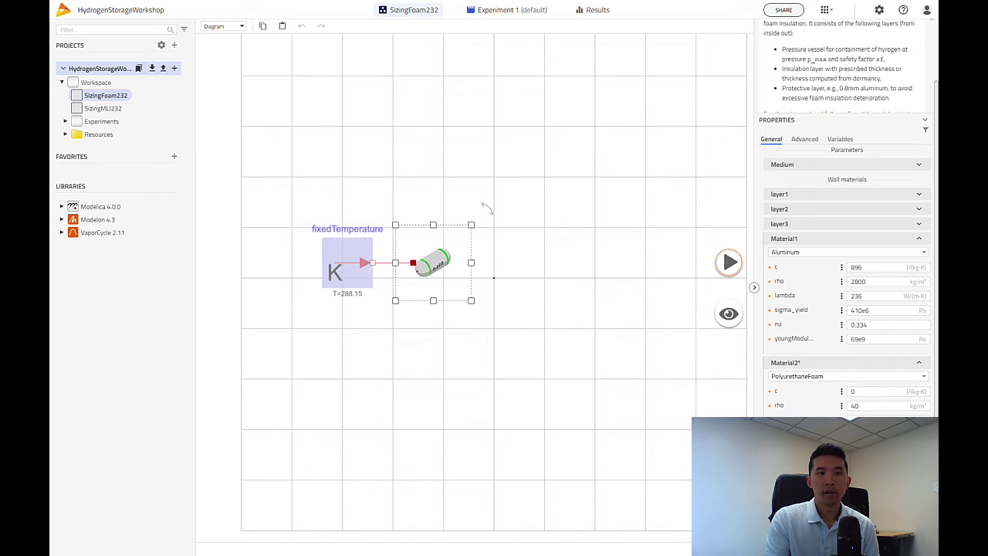
scroll(808, 344, down, 1)
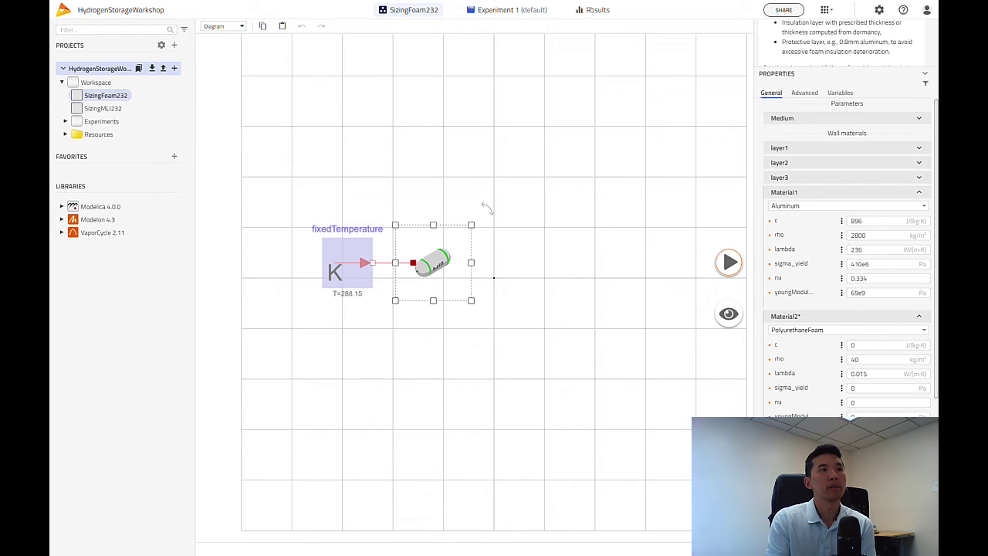
Switch to the results view showing Result 1's calculated values for dormantFoam
click(412, 312)
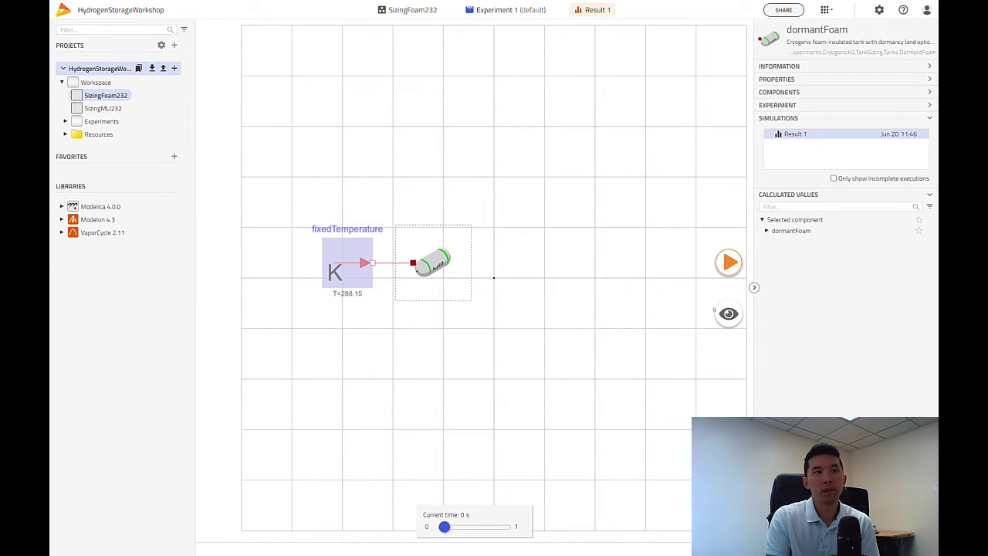
mouse_move(729, 314)
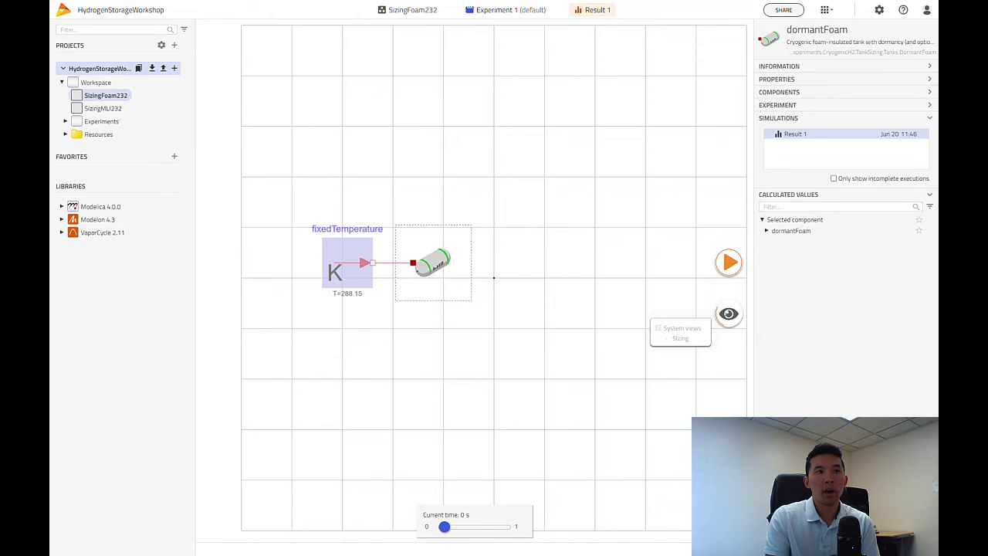
Show the foam tank's Sizing parameter table, move it aside, then open TankTestBase
click(682, 339)
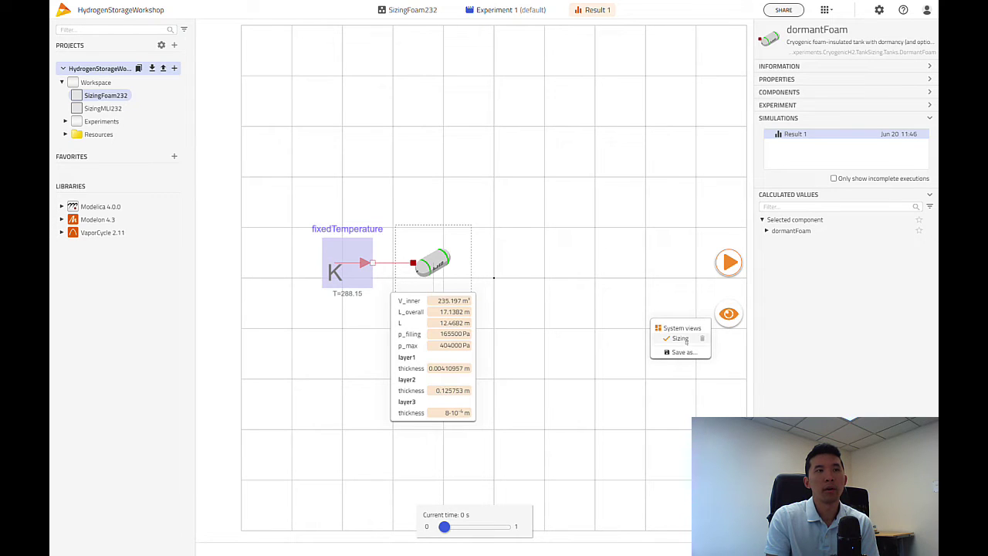
drag(439, 333, 537, 206)
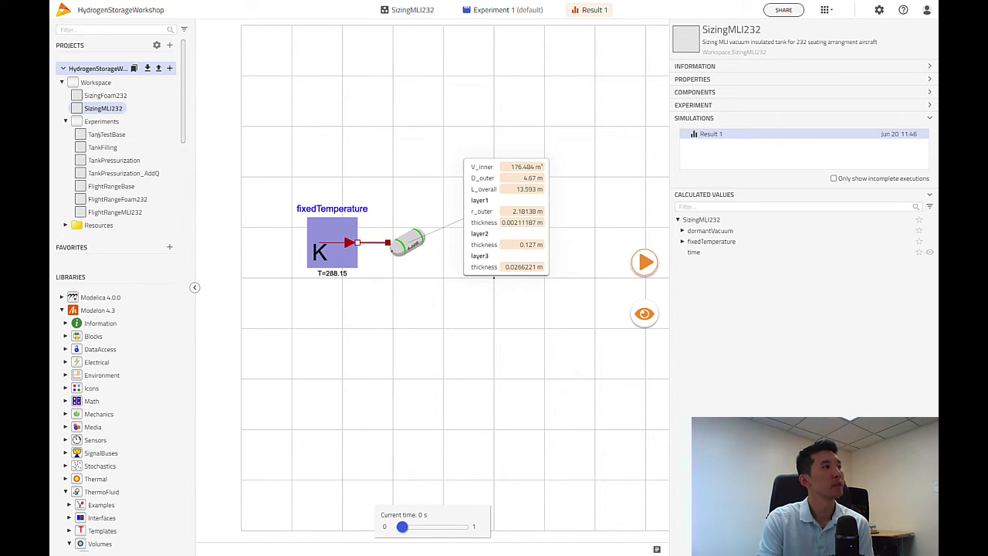
double_click(93, 134)
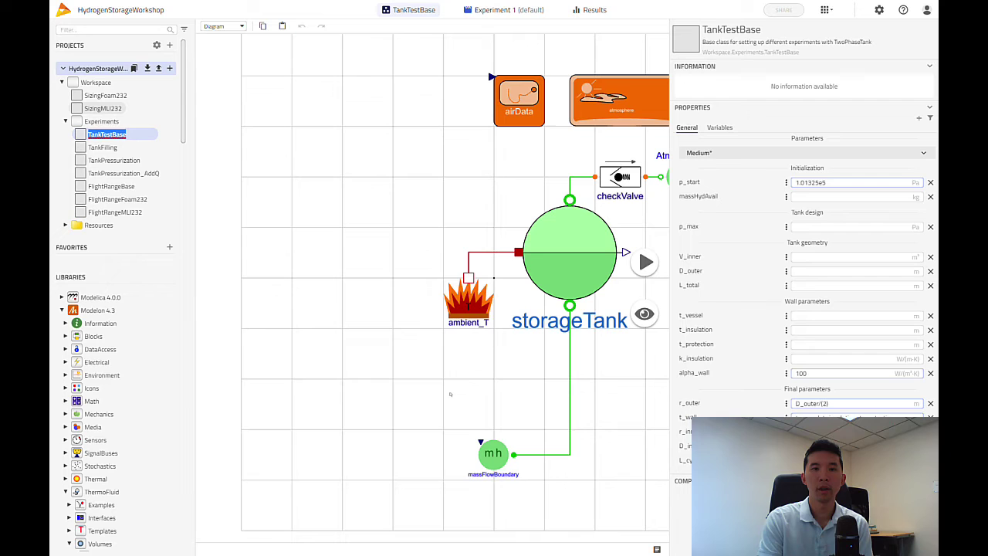
Pan the TankTestBase diagram toward Atmosphere, then switch the editor to its Code view
drag(472, 350, 367, 359)
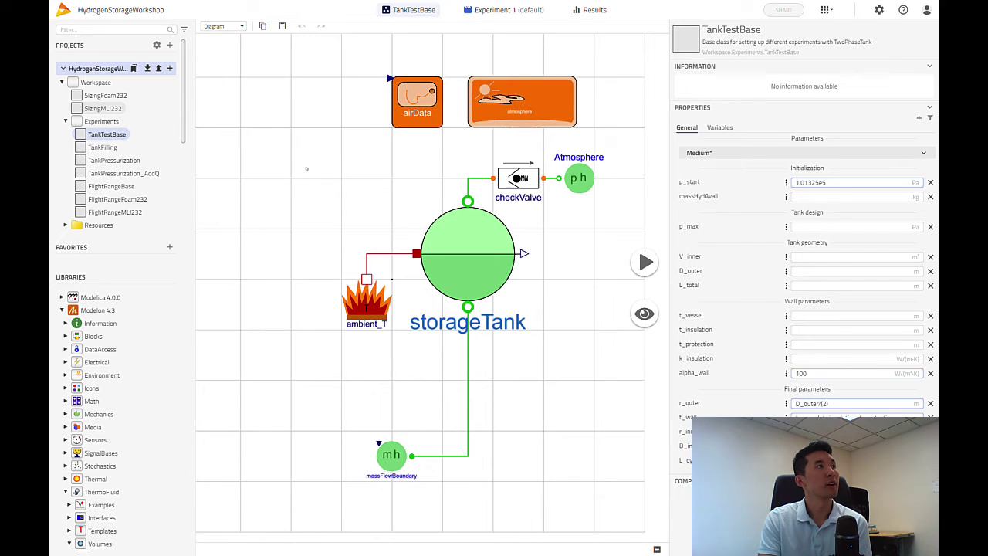
click(222, 26)
click(212, 48)
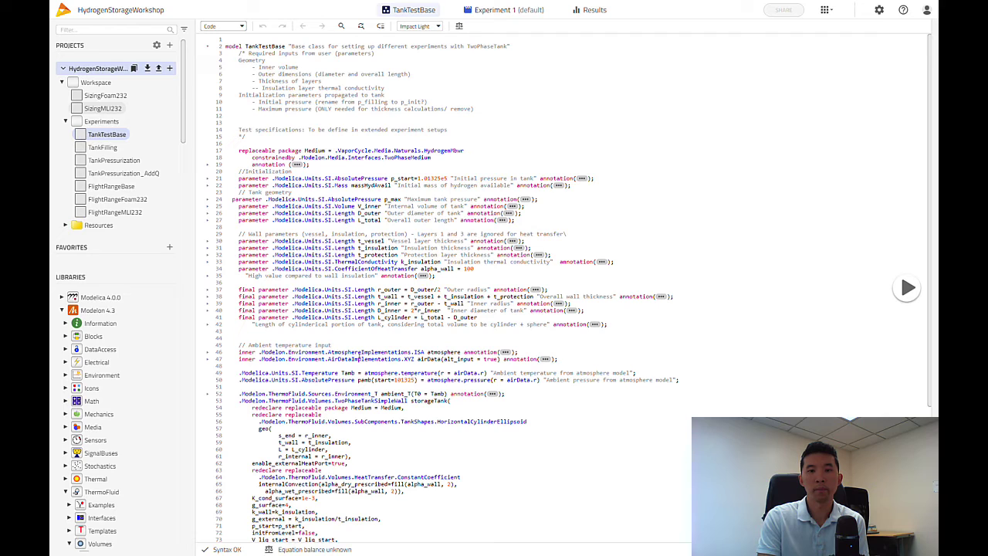
Return to the diagram, then open storageTank's TwoPhaseTankSimpleWall class and view its Modelica code
click(235, 29)
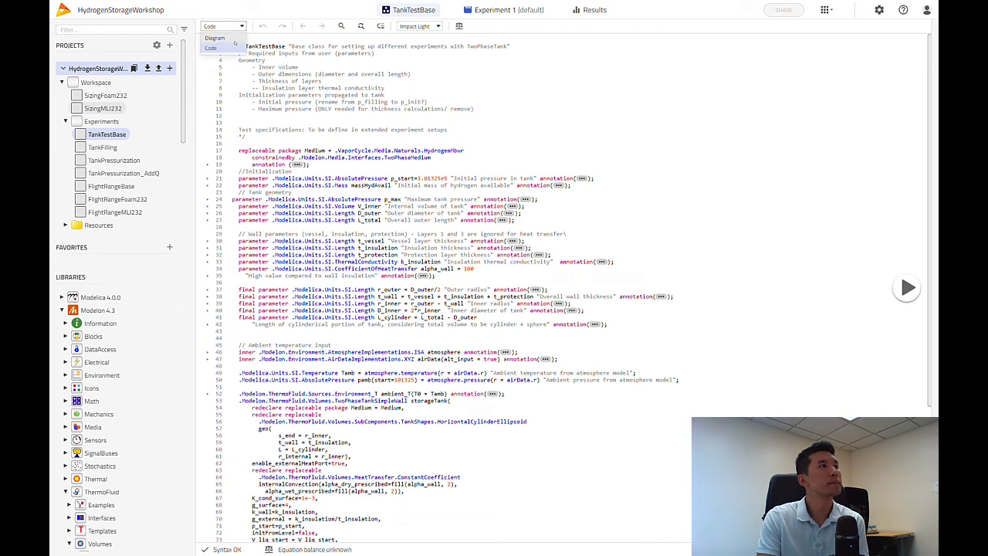
click(233, 39)
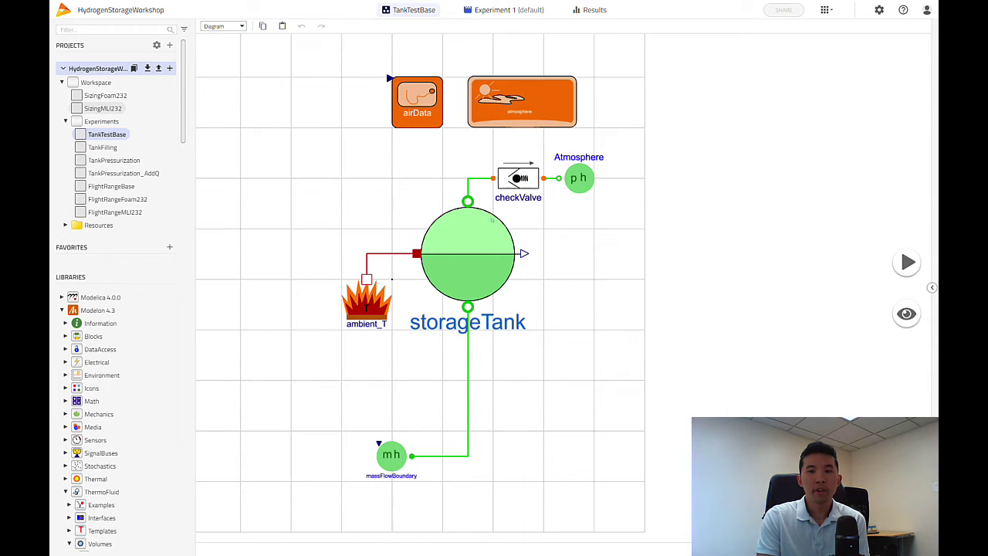
right_click(464, 274)
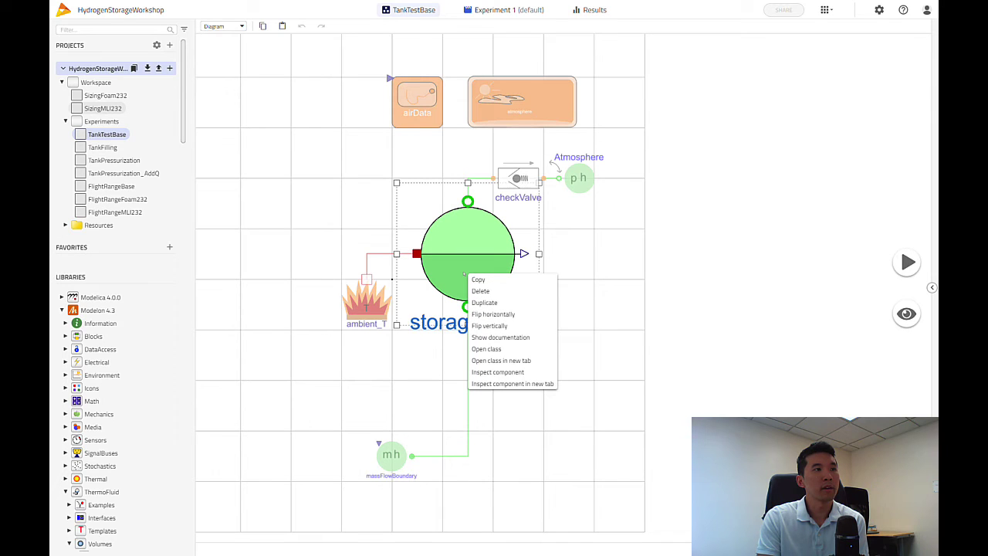
click(491, 350)
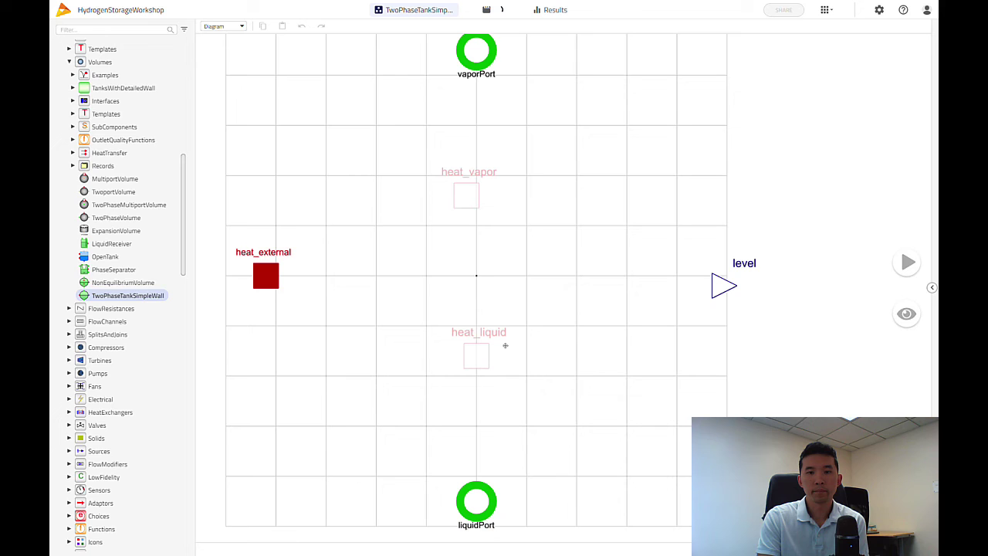
click(223, 26)
click(224, 49)
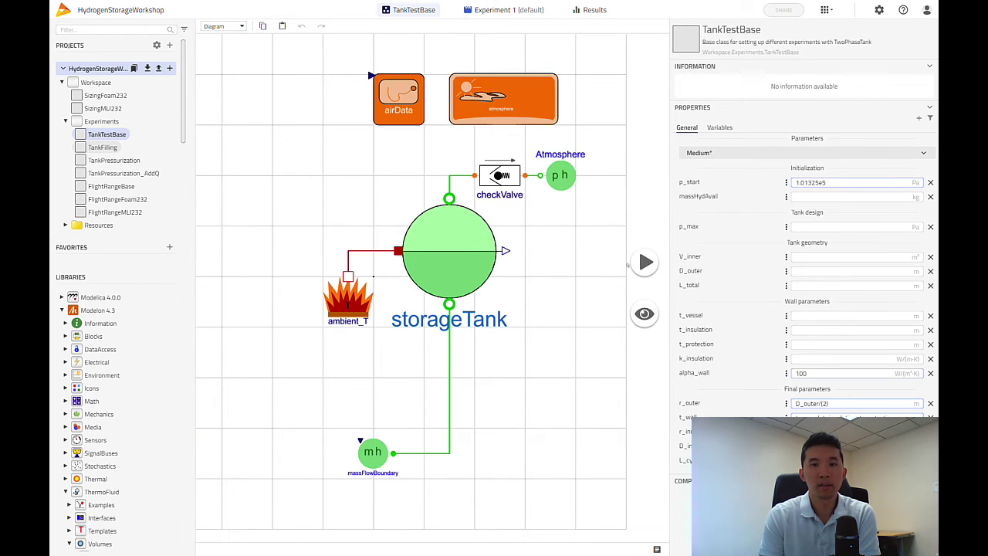
Open TankFilling and view its MLI232 parameters, such as M_liq_fill 10220 kg and fill_rate 2 kg/s
click(105, 147)
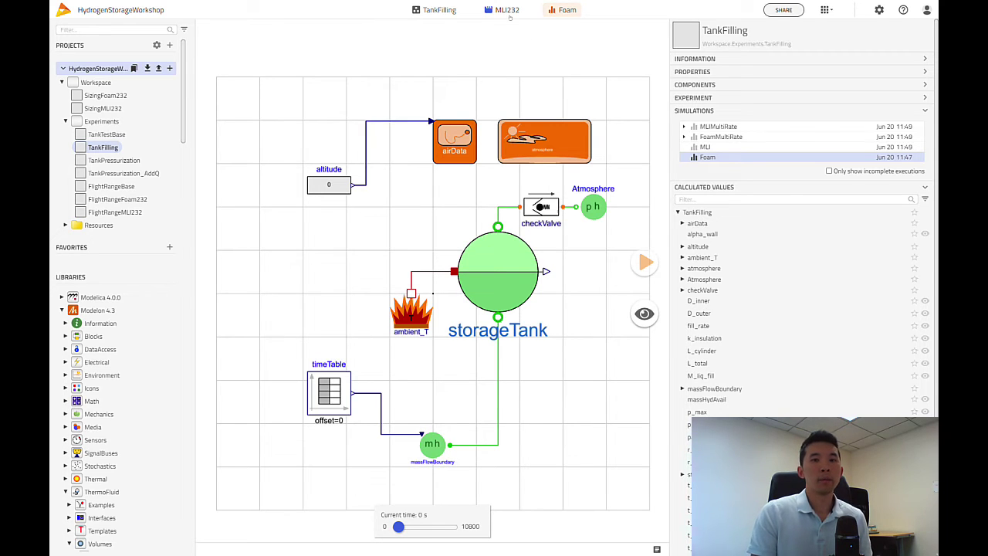
click(509, 15)
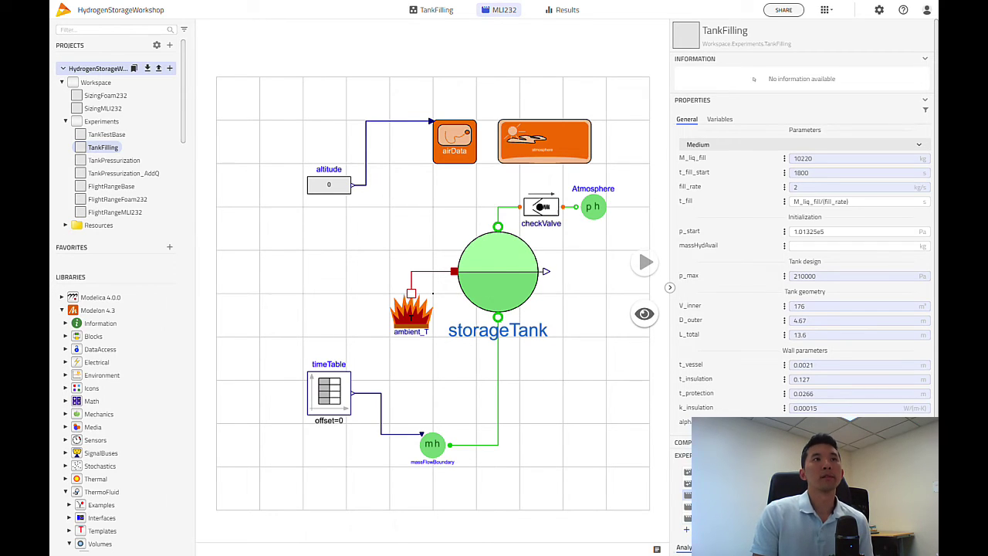
Compare the Foam232, Foam232_MultiRate and MLI232_MultiRate experiment modifications, then open the TankFilling results
click(753, 100)
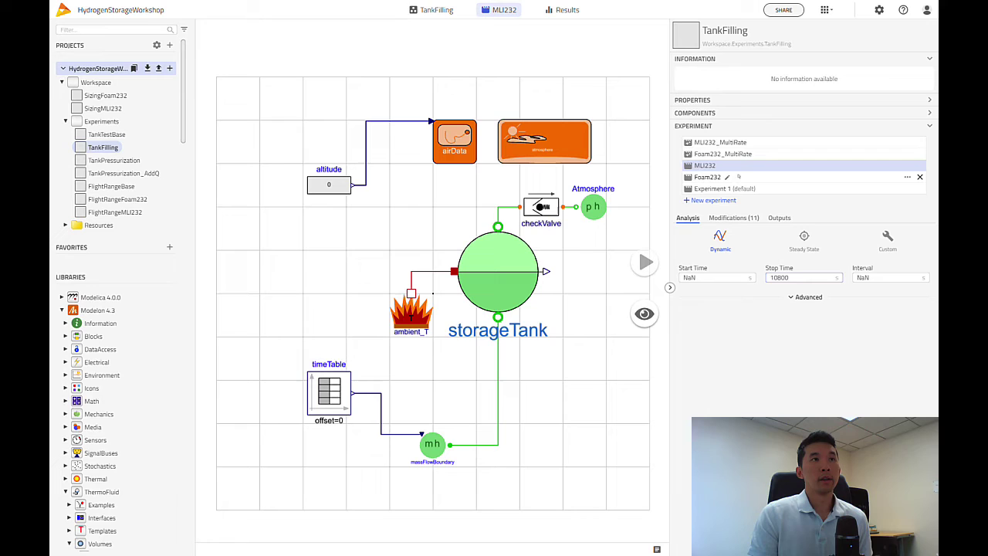
click(742, 179)
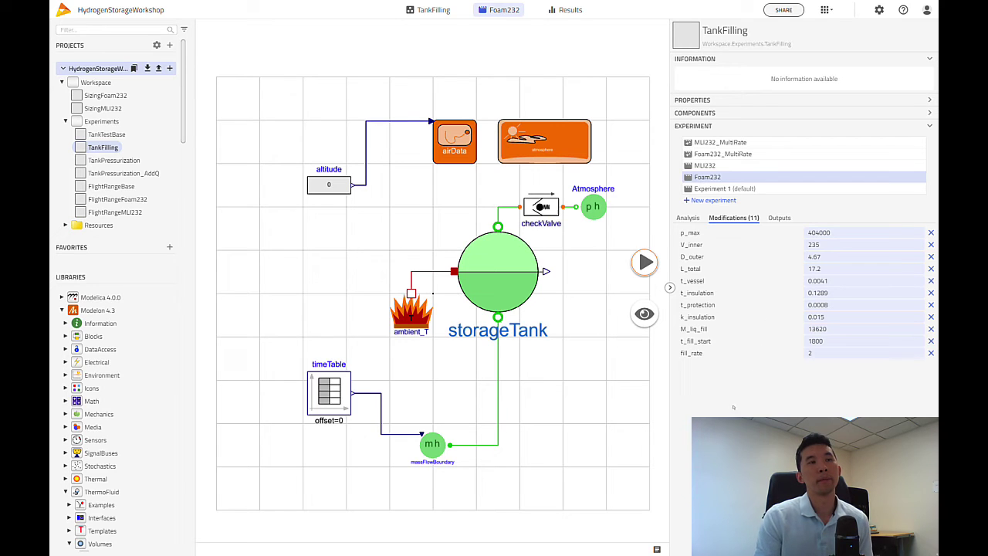
click(737, 155)
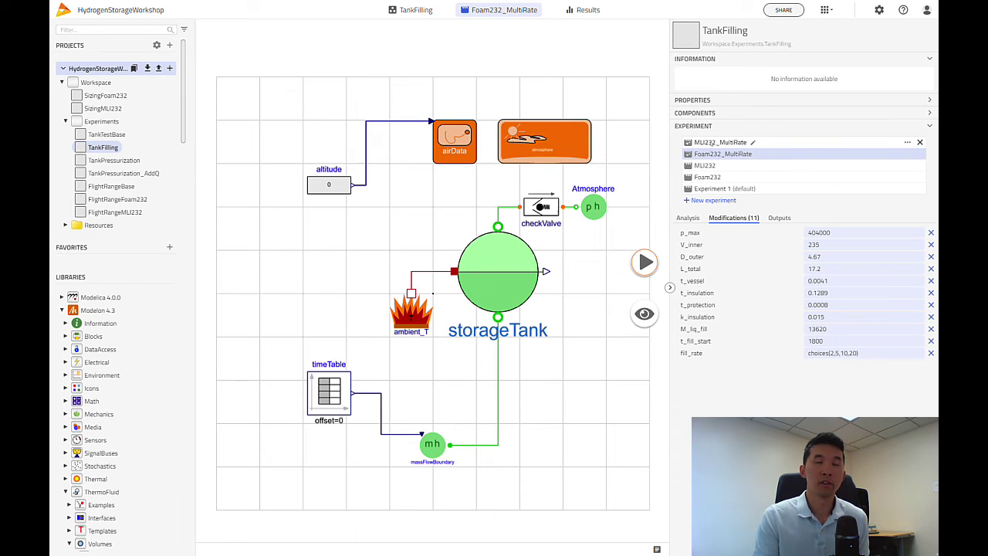
click(711, 144)
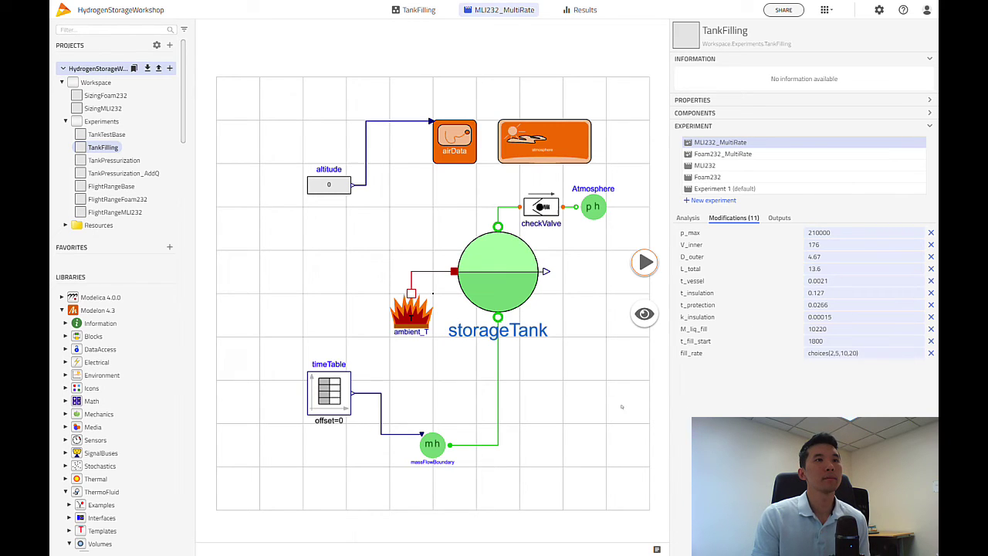
click(587, 11)
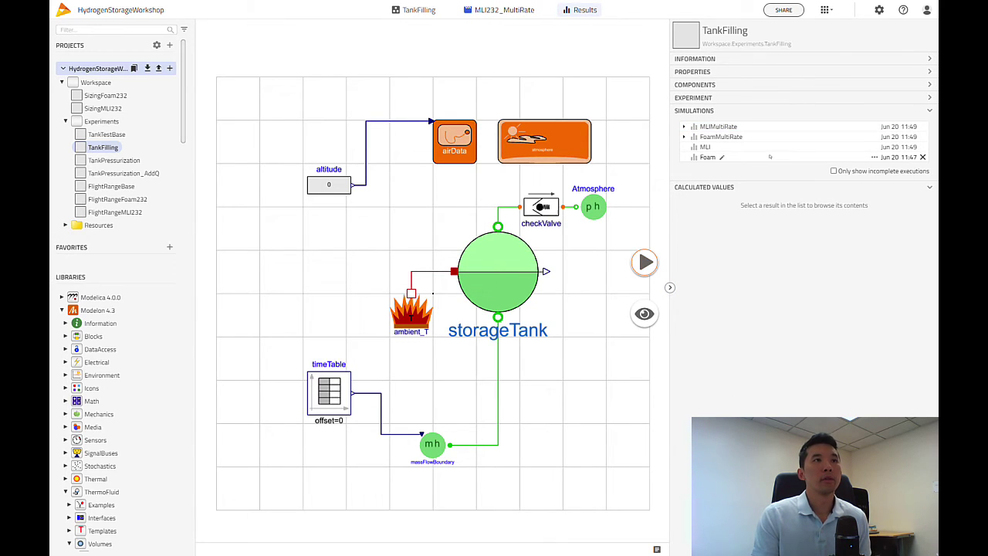
Show the Foam result in the Results view and overlay the MLI result for comparison
click(707, 157)
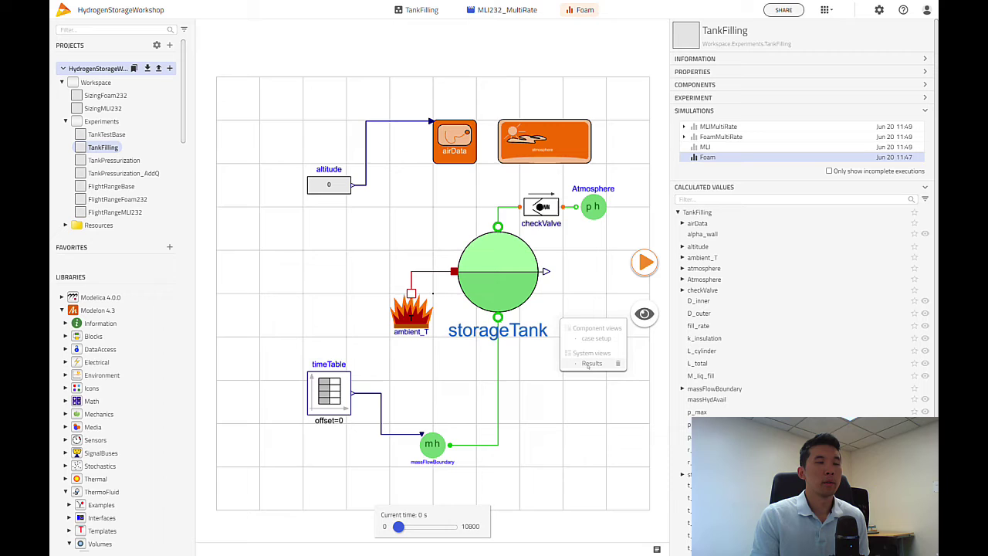
click(592, 365)
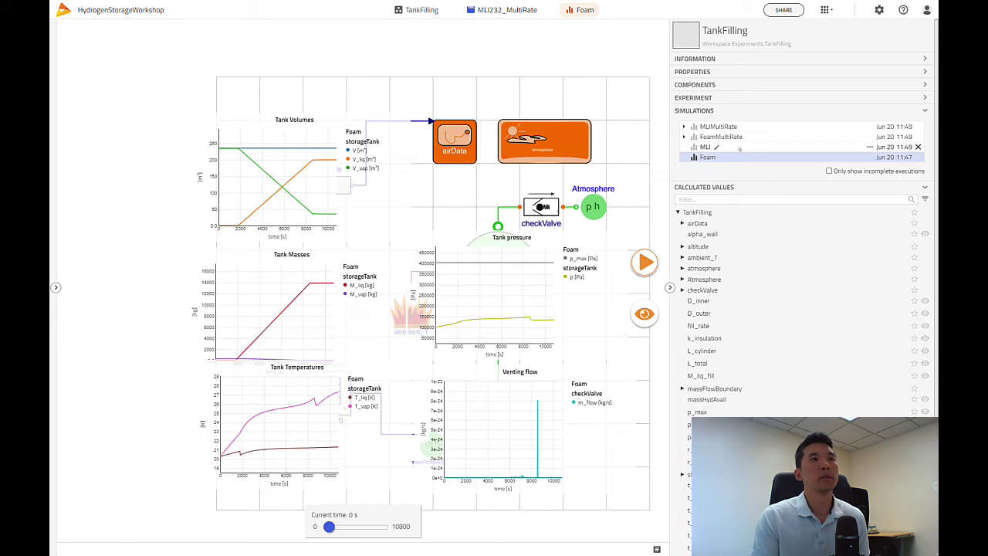
click(739, 149)
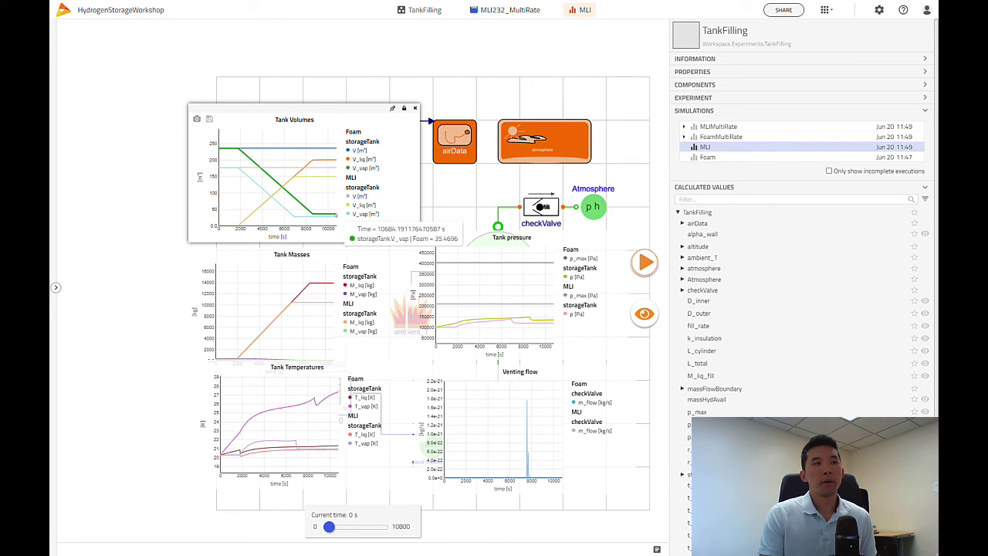
mouse_move(306, 180)
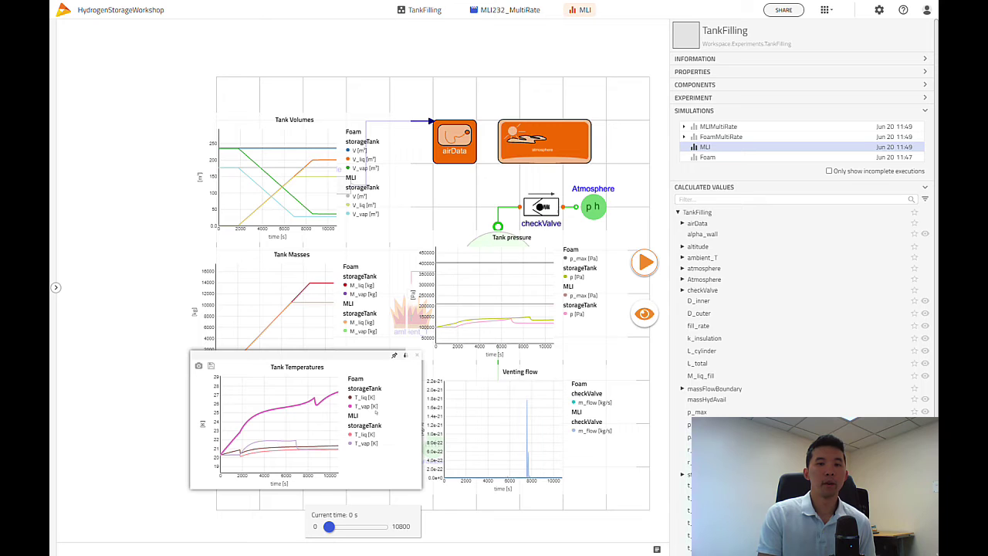
mouse_move(501, 337)
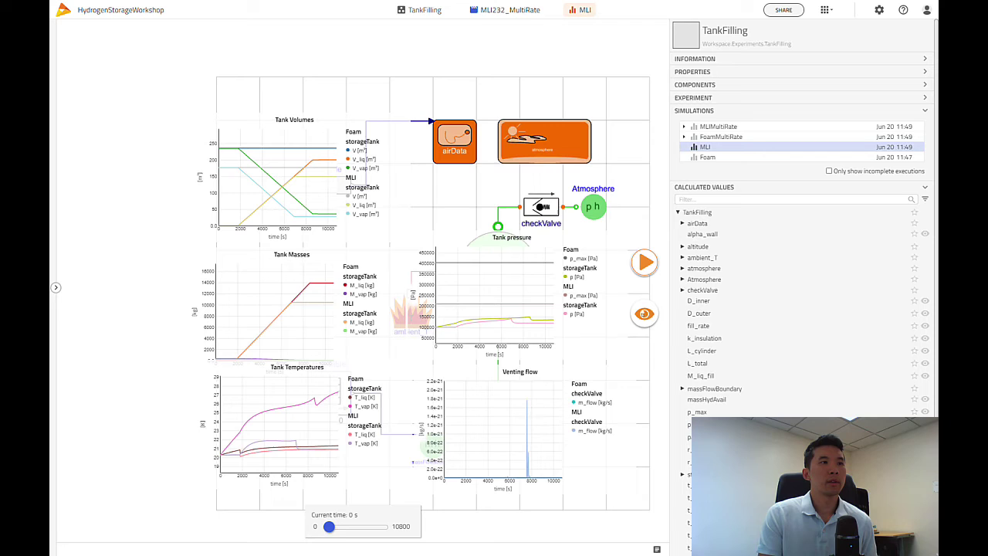
Overlay the FoamMultiRate Results plots on the diagram and slide to the fill_rate = 20 case
right_click(561, 320)
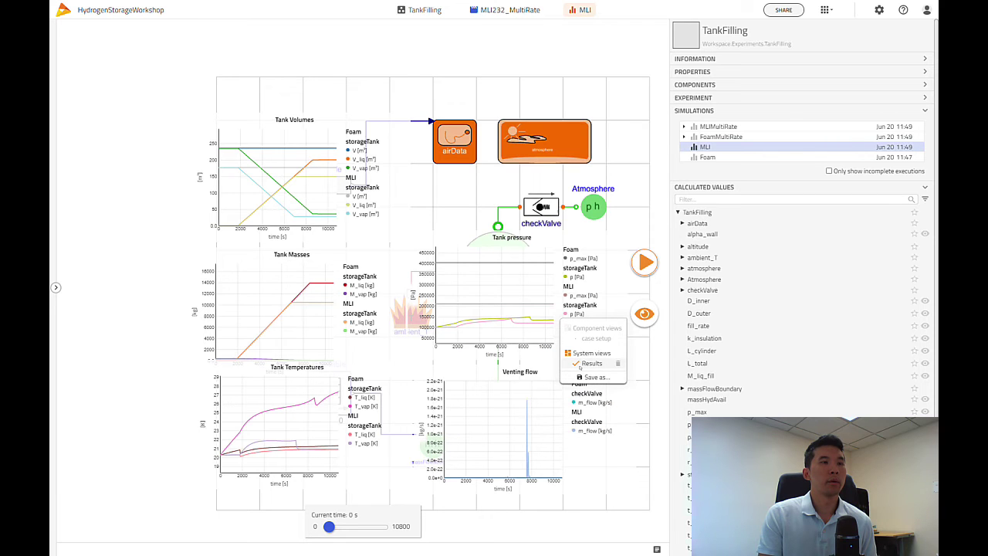
click(589, 364)
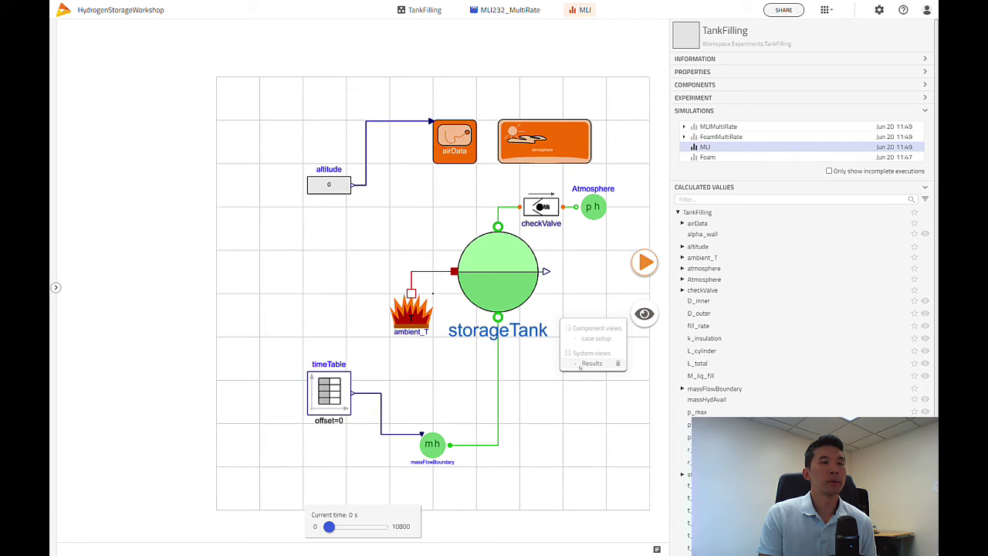
click(775, 137)
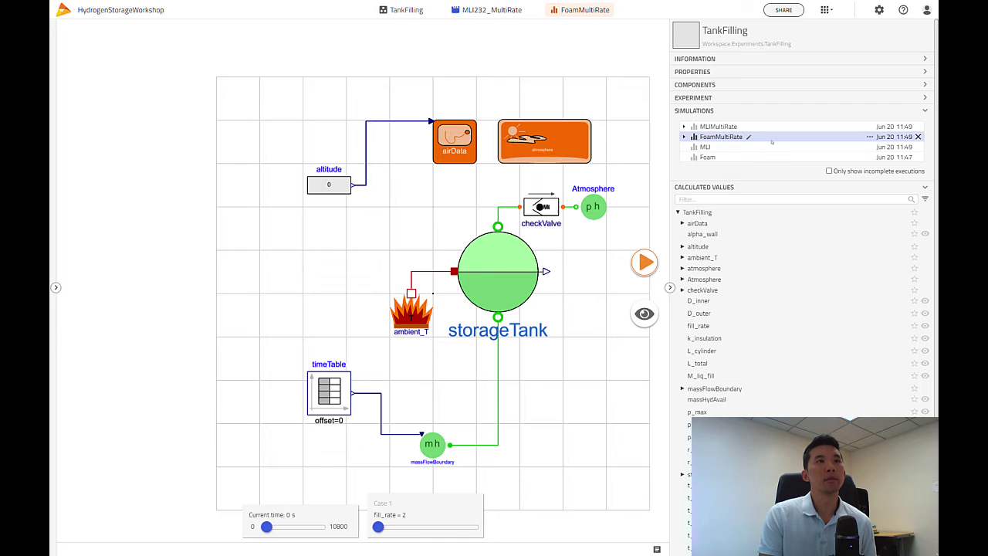
click(644, 314)
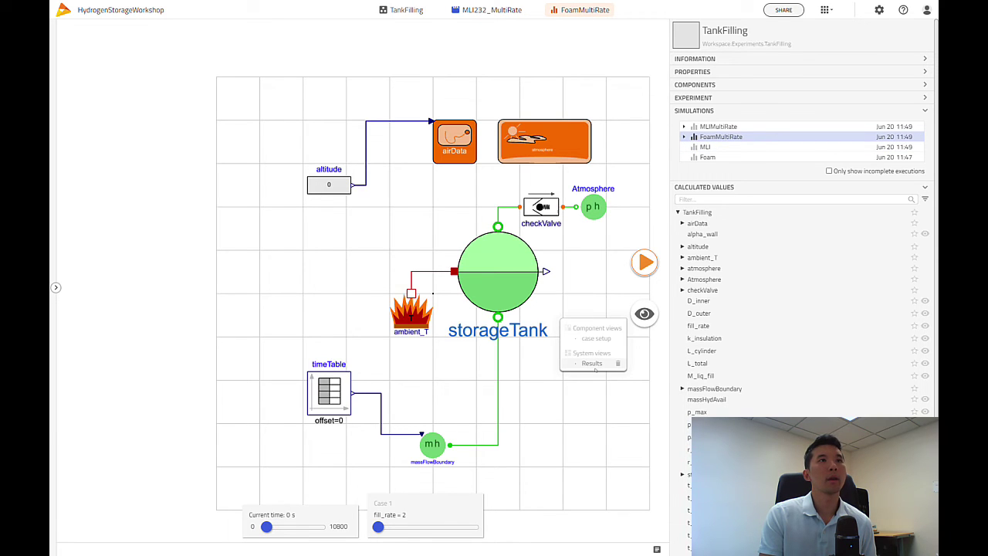
click(592, 364)
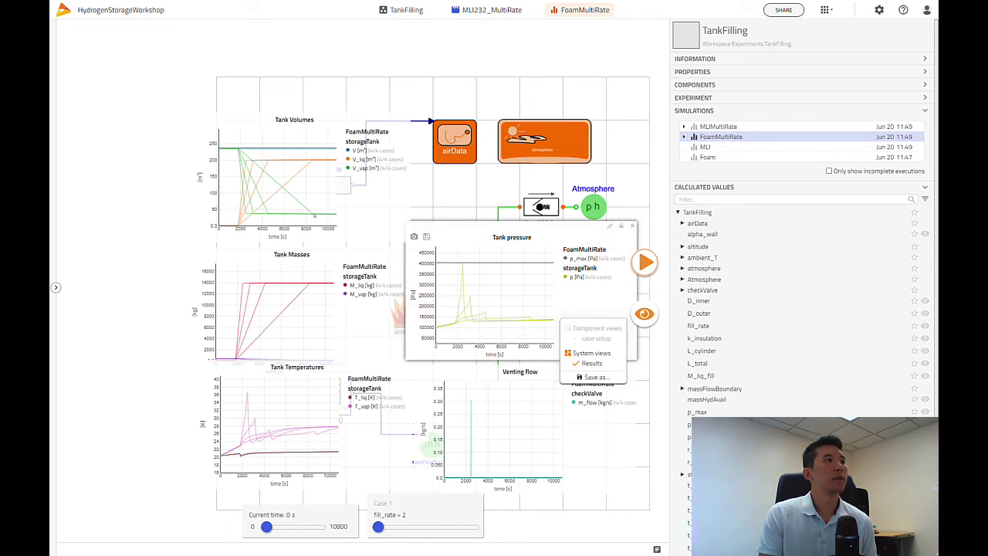
mouse_move(322, 108)
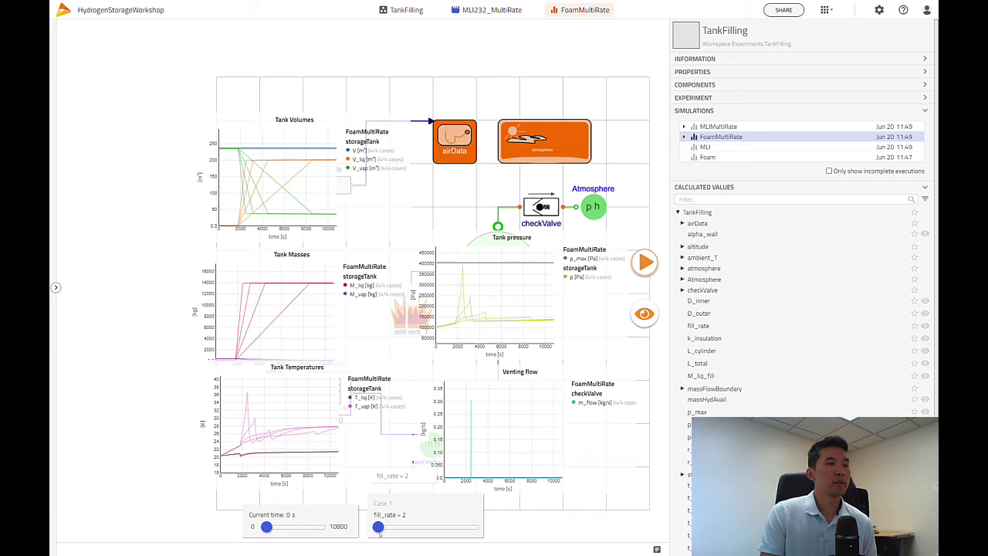
drag(378, 533, 466, 532)
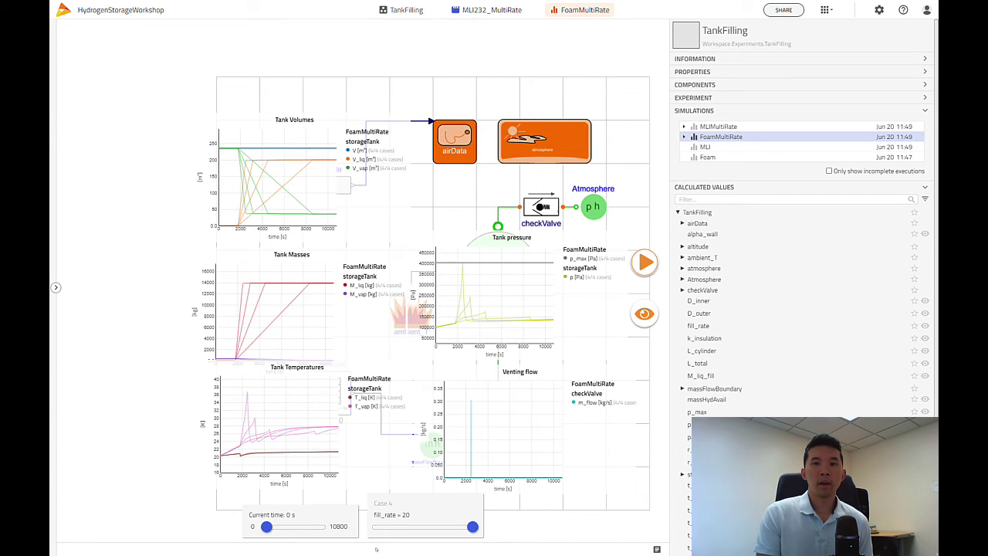
mouse_move(465, 294)
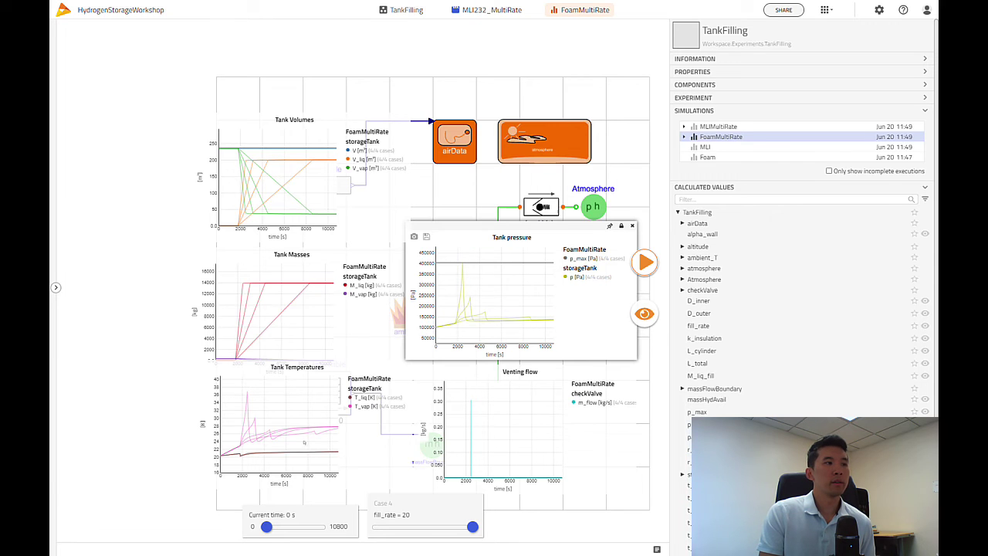
mouse_move(245, 424)
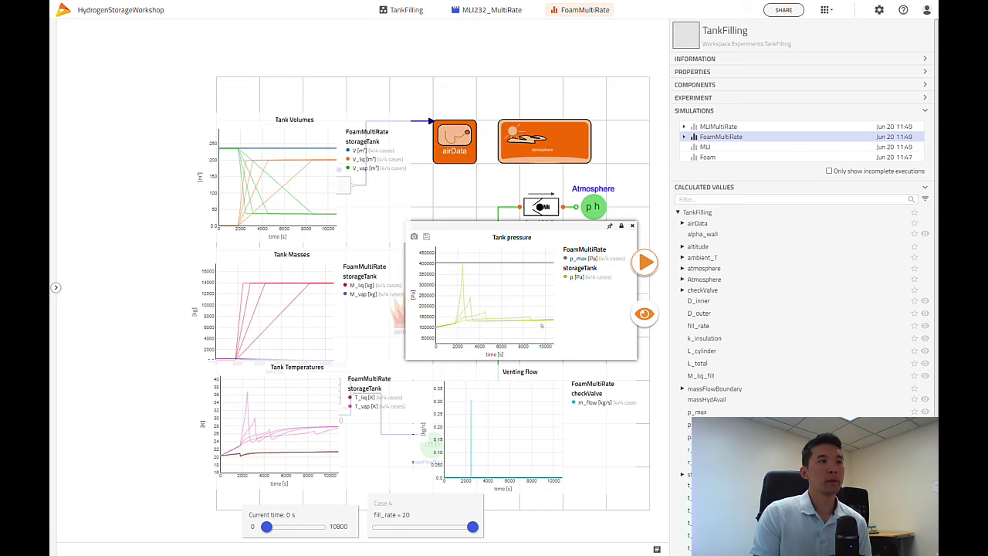
mouse_move(472, 417)
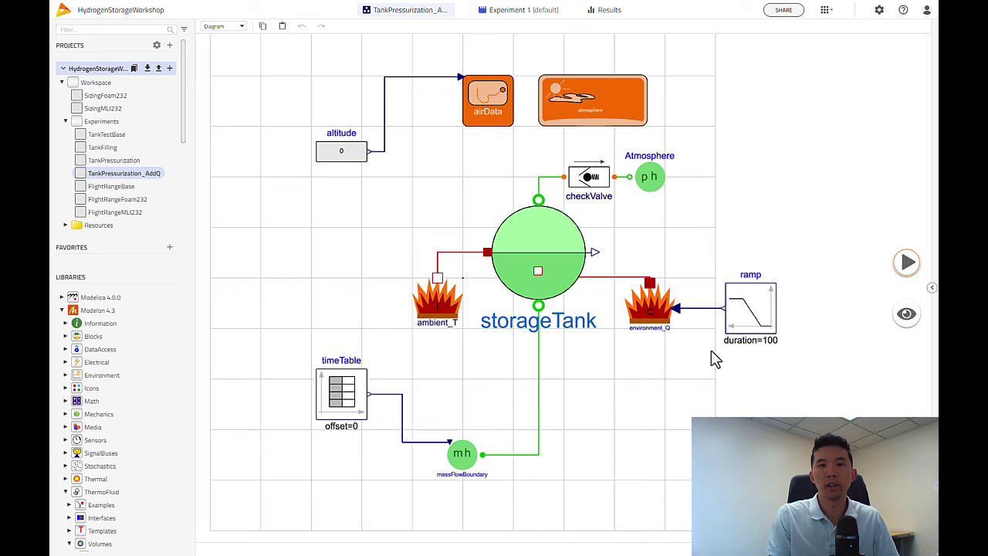
Show TankPressurization_AddQ's Experiment 1 setup with V_inner 235 and p_max 404000 Pa
click(932, 160)
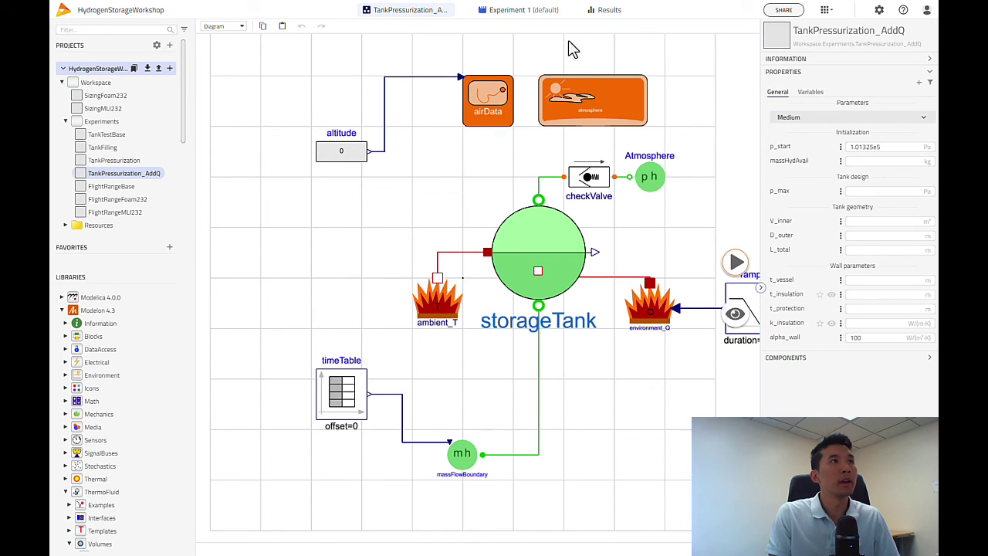
click(533, 21)
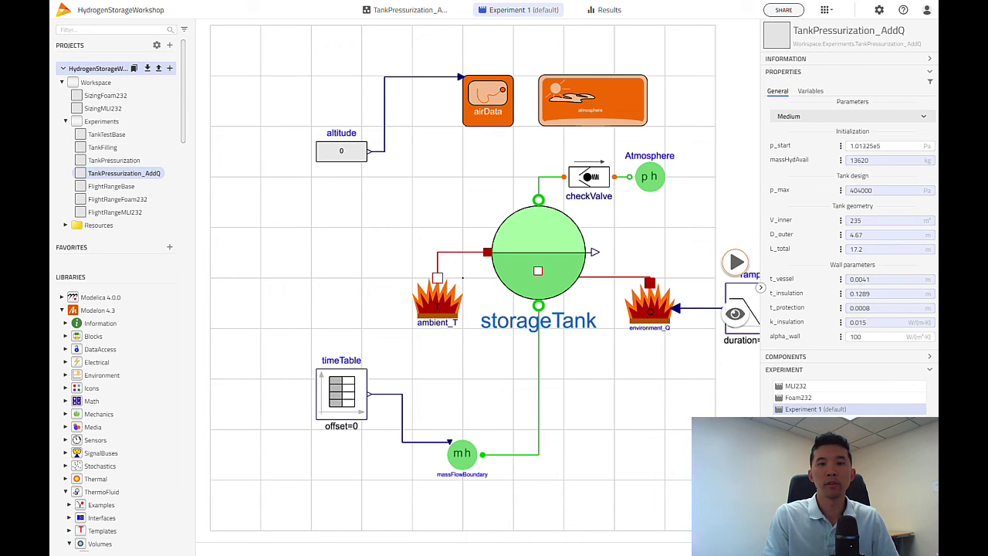
Select the Foam pressurization result, enable the Results view, and collapse the project browser
click(608, 17)
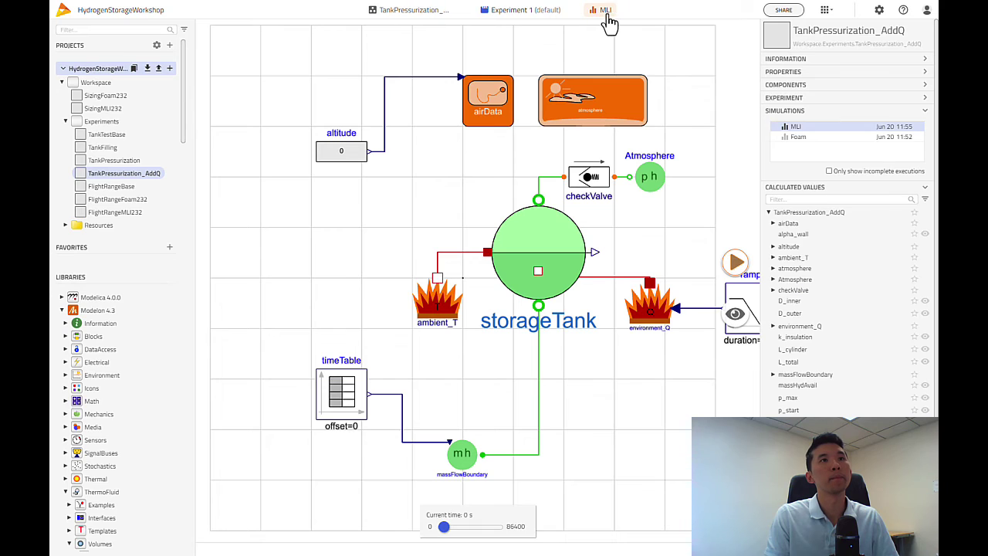
click(827, 139)
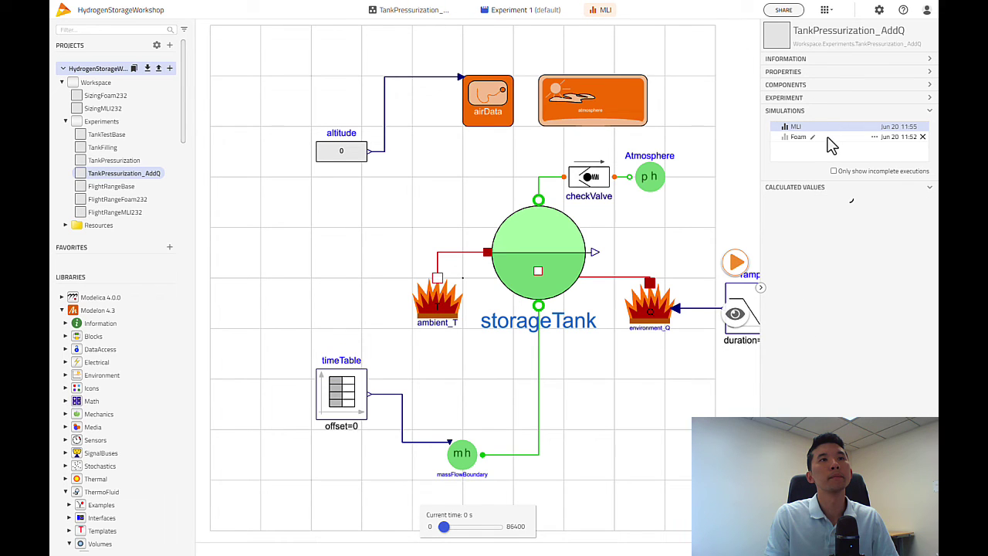
click(730, 321)
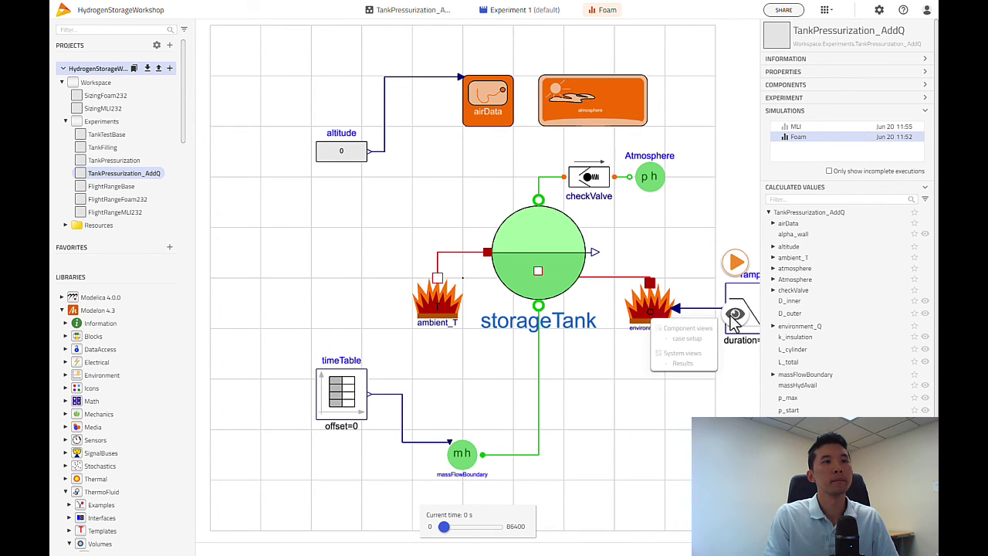
click(683, 363)
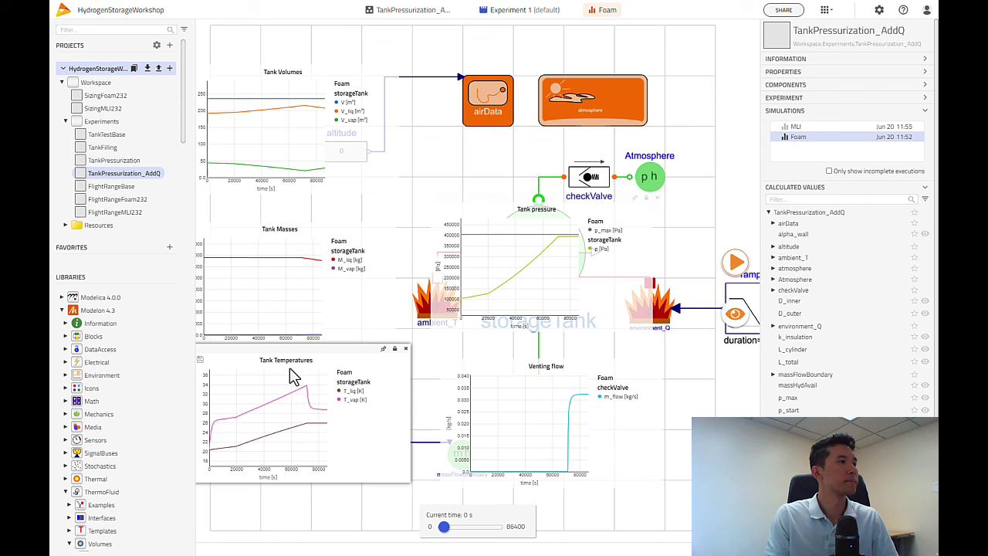
click(198, 373)
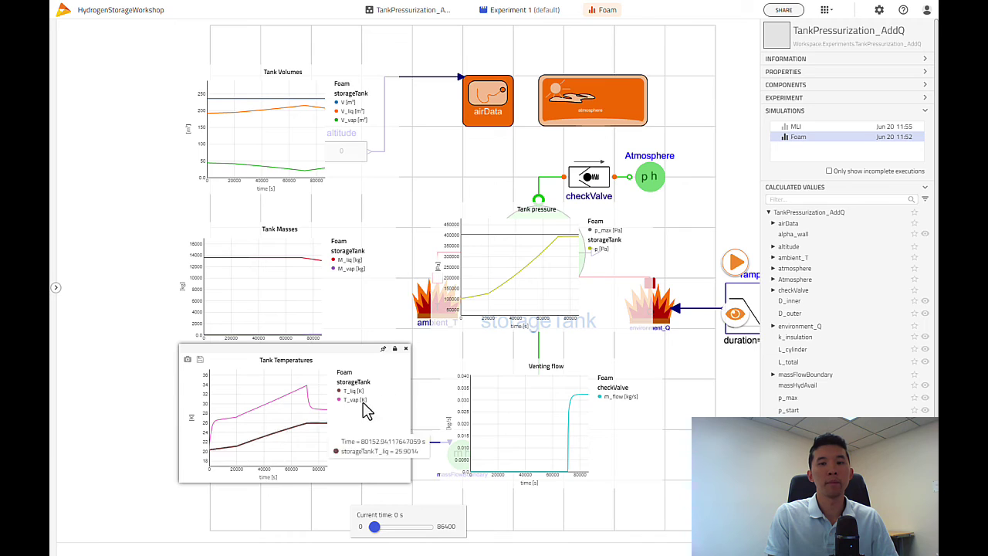
mouse_move(485, 332)
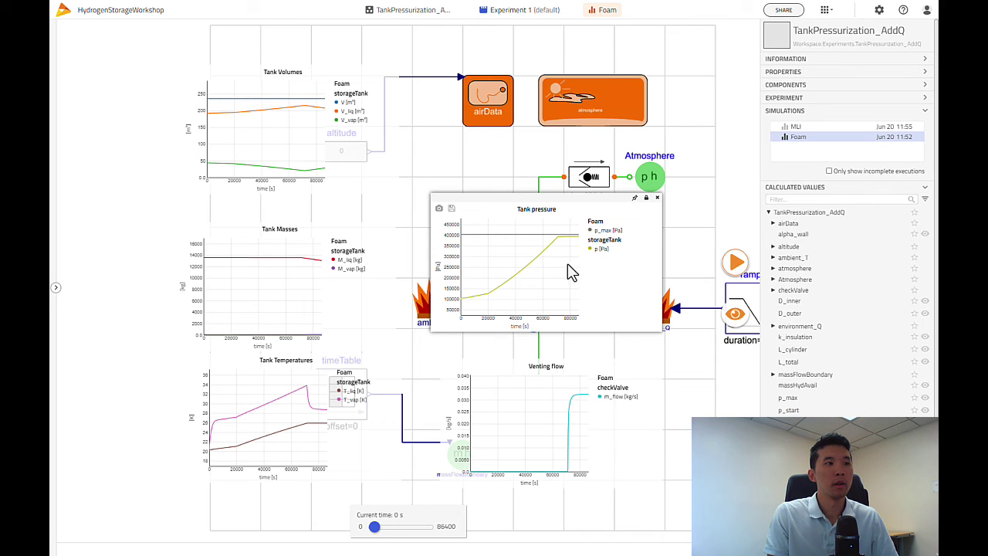
mouse_move(556, 409)
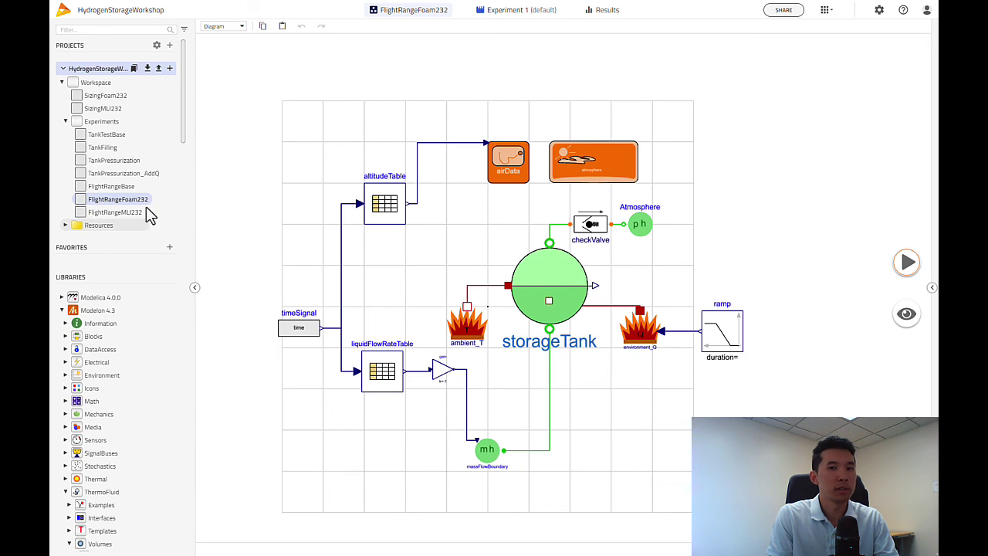
Expand Resources and its MLI232 and Foam232 folders to reveal FuelFlow.txt and Altitude.txt
click(66, 225)
click(70, 237)
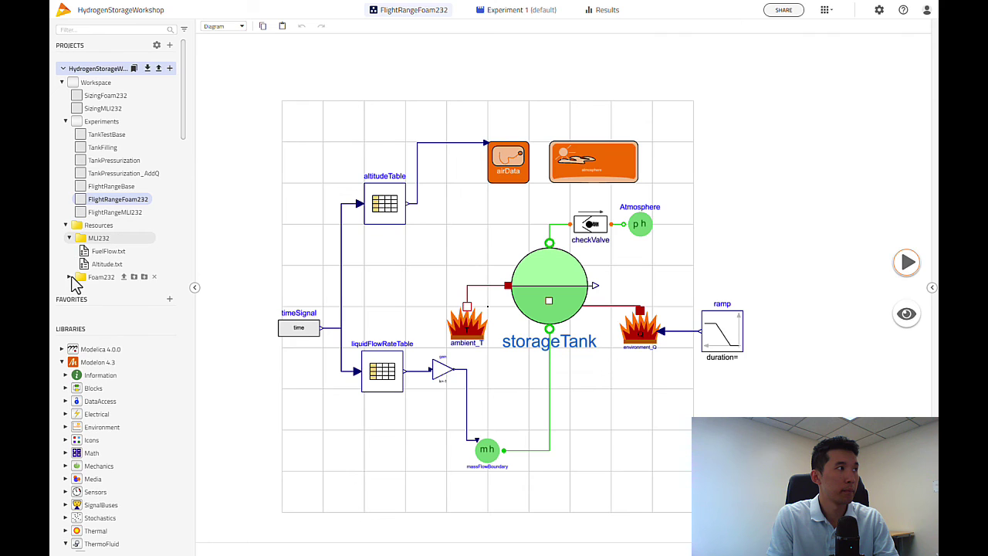
click(70, 277)
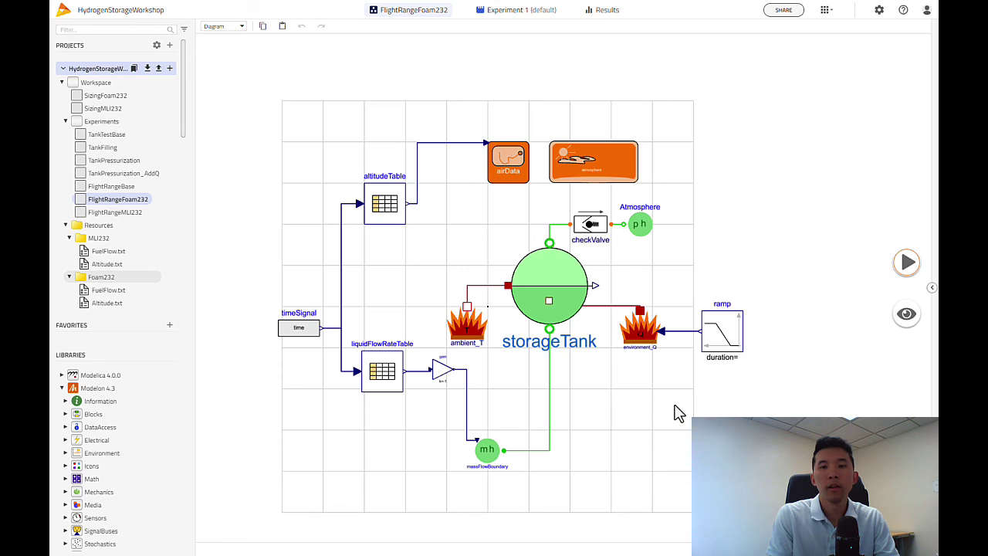
Turn on the FlightSchedule view for the FlightRangeFoam232 Result 1
click(601, 11)
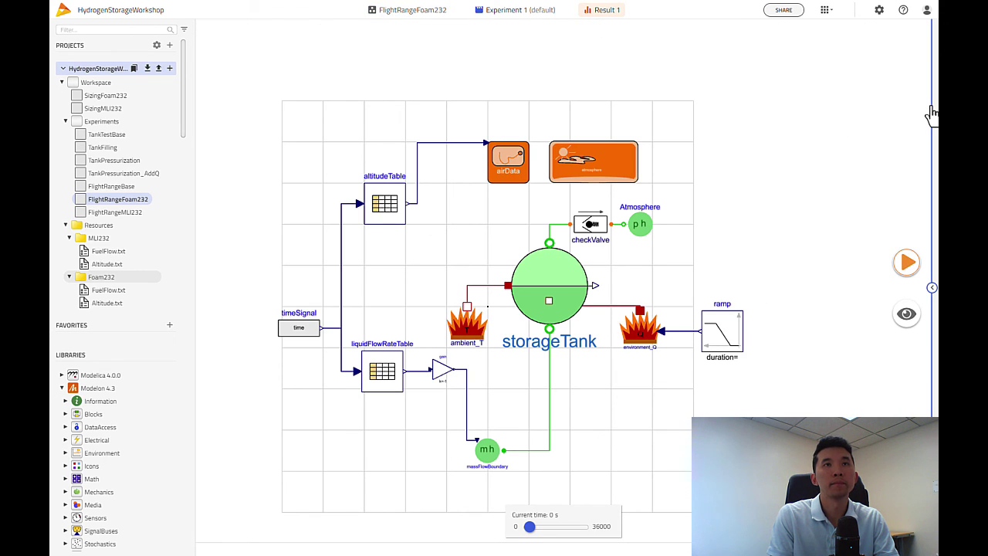
click(932, 220)
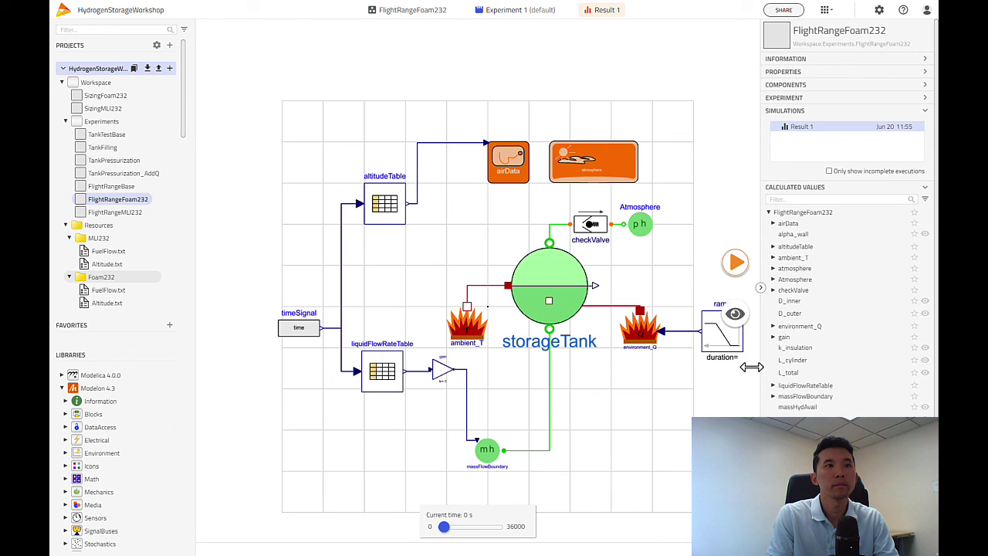
click(735, 314)
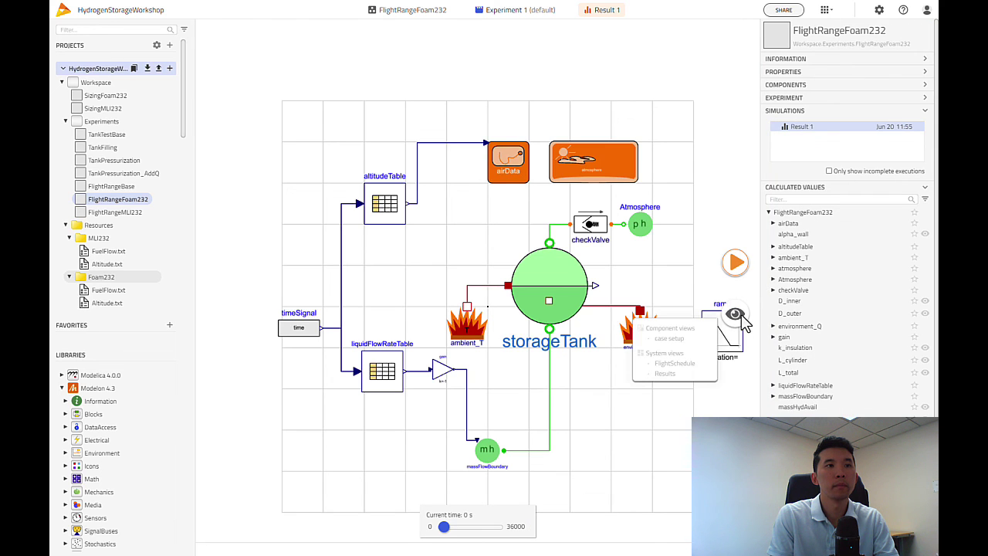
click(679, 364)
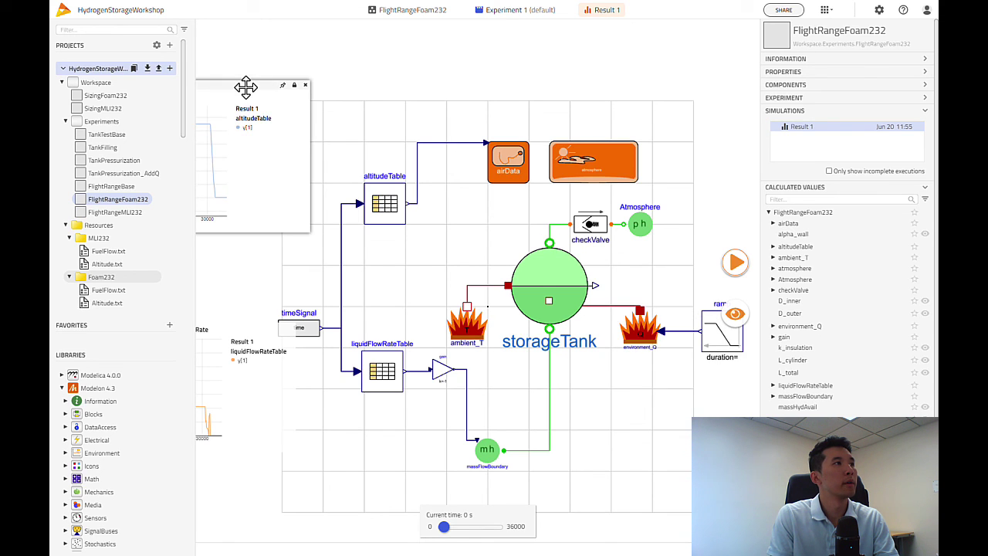
Drag the Altitude and Fuel Extraction Rate plots fully into view on the diagram
drag(245, 84, 473, 90)
drag(214, 323, 438, 280)
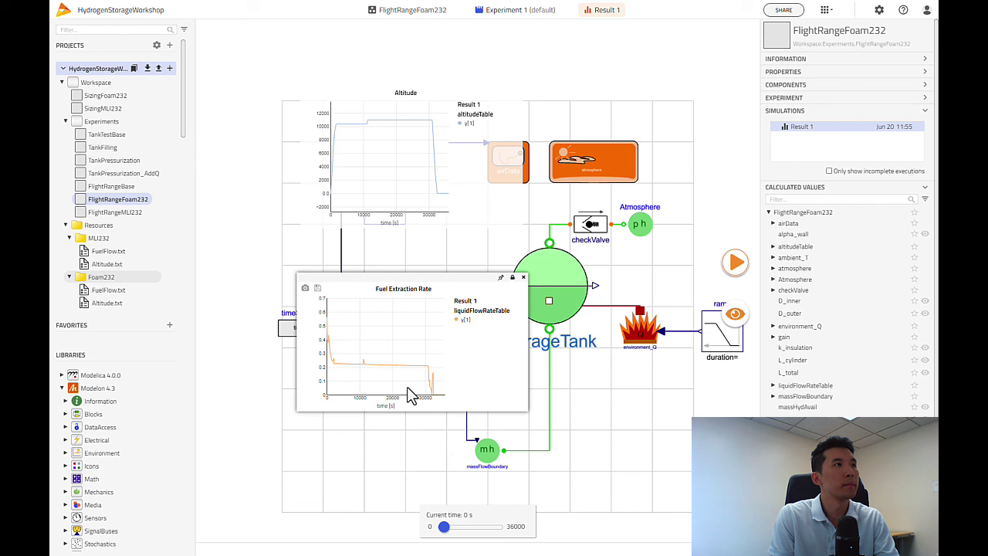
click(736, 317)
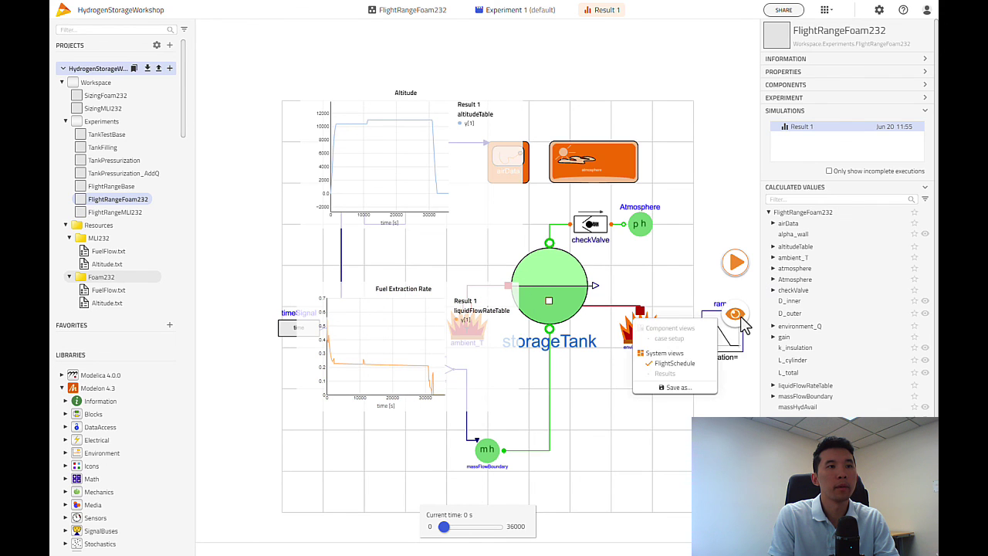
Enable the Results system view to show the tank plots beside the flight charts, widening the canvas
click(665, 373)
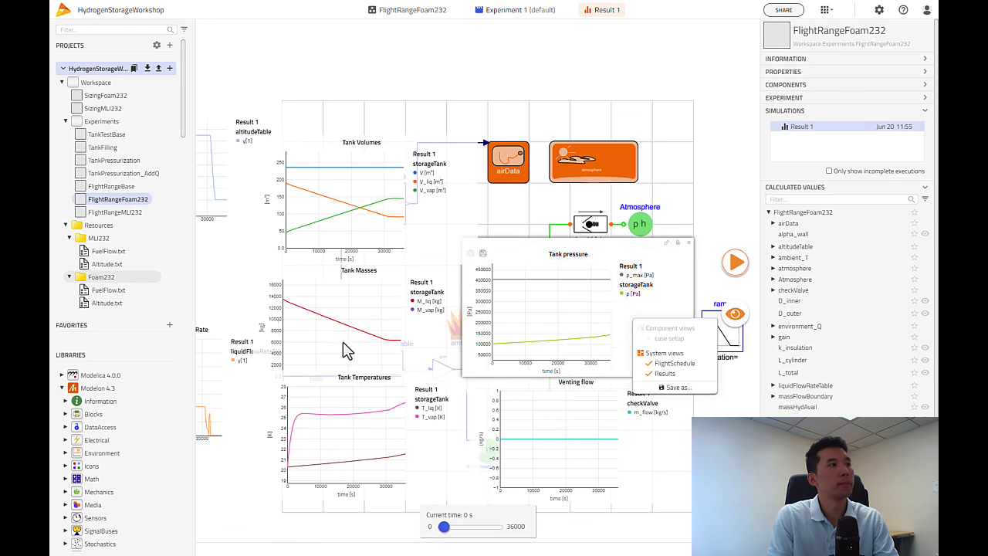
click(195, 287)
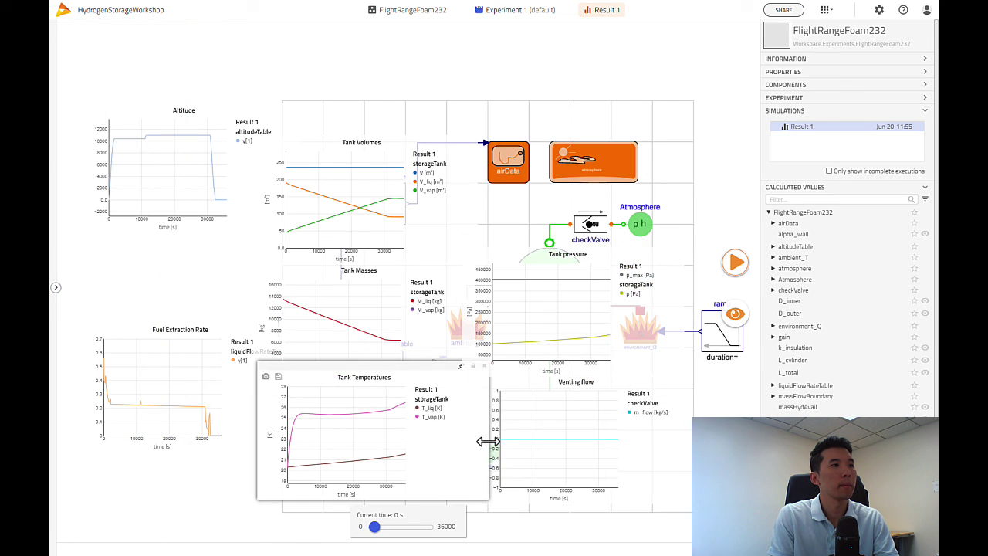